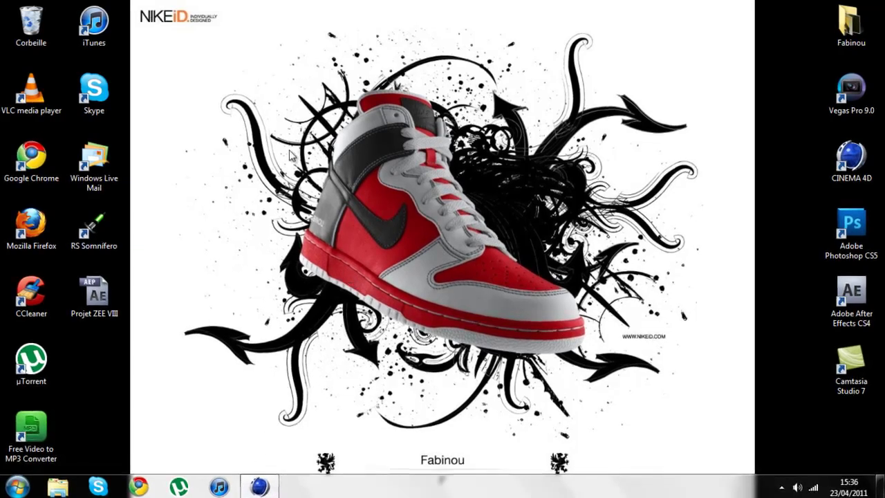
left_click_drag(267, 78, 469, 186)
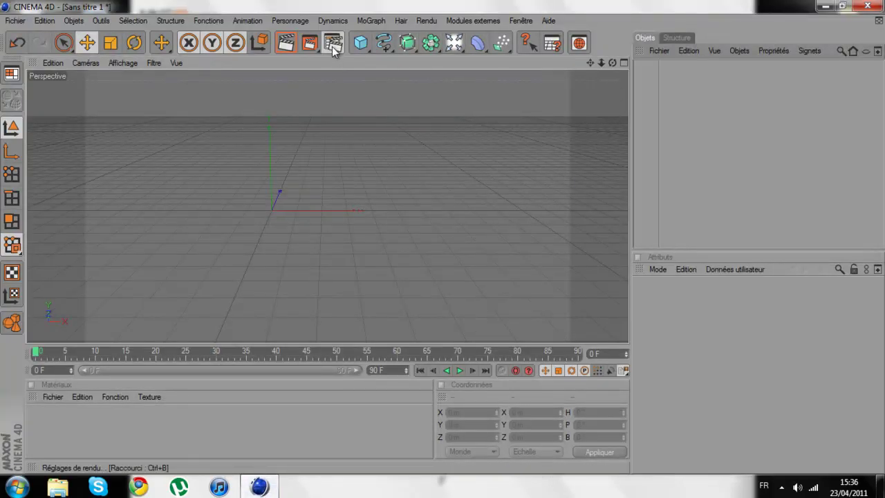
Set the render output to the Film/Vidéo preset HDV/HDTV 720 29.97 and the frame range to Toutes les images.
left_click(333, 44)
left_click(129, 50)
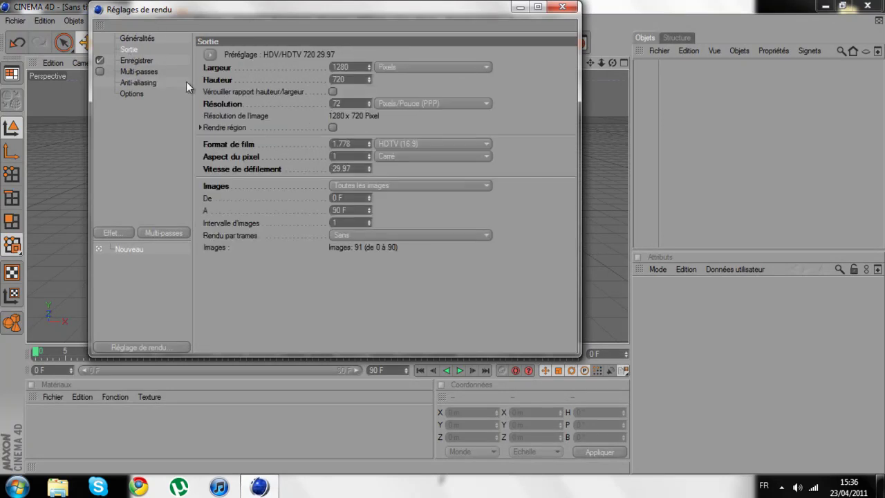
left_click(212, 54)
mouse_move(229, 92)
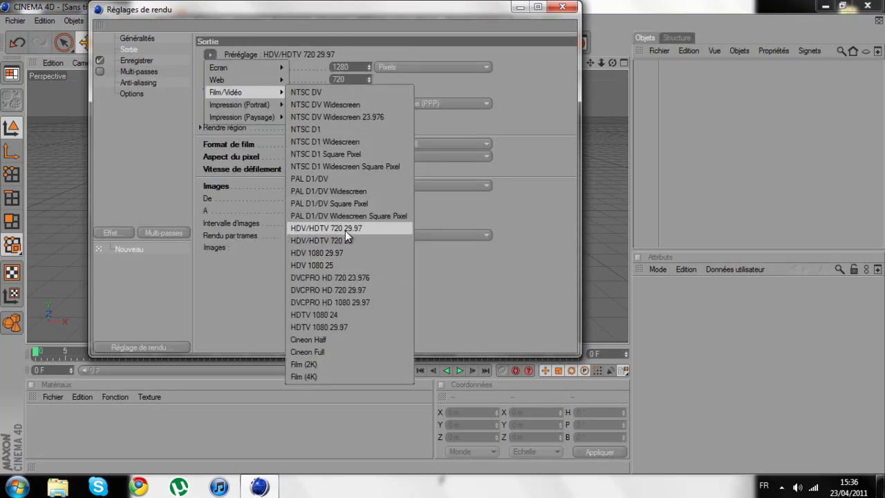
left_click(372, 5)
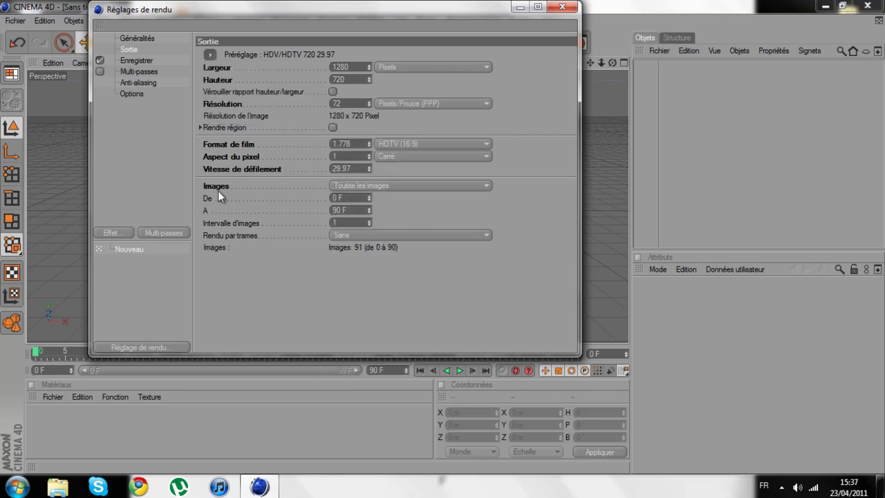
left_click(423, 181)
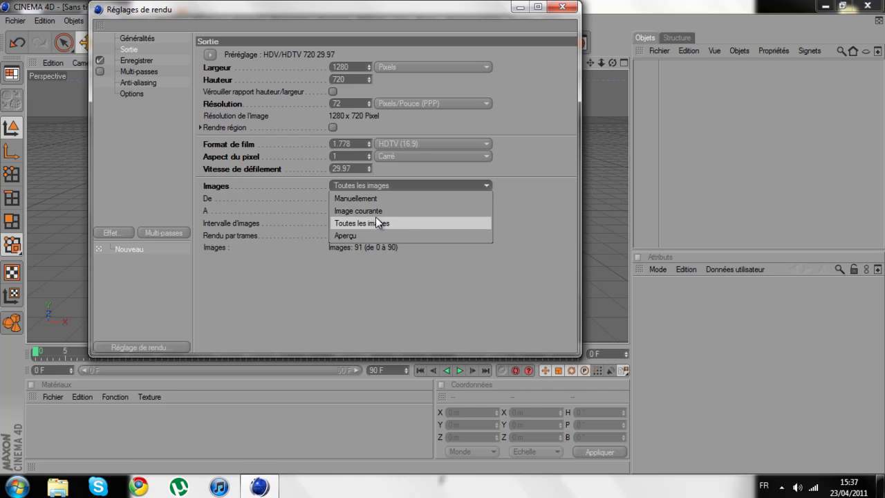
left_click(381, 223)
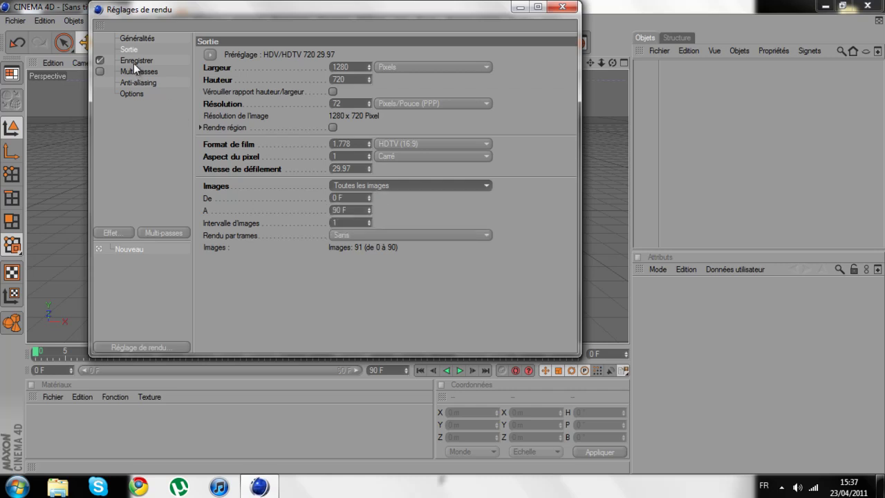
Set the file format for saving the render to Film QuickTime.
left_click(136, 61)
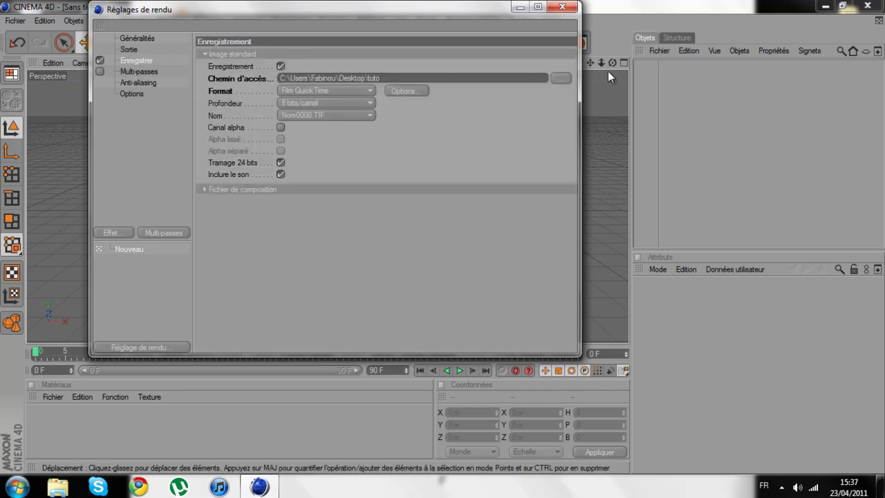
left_click(339, 91)
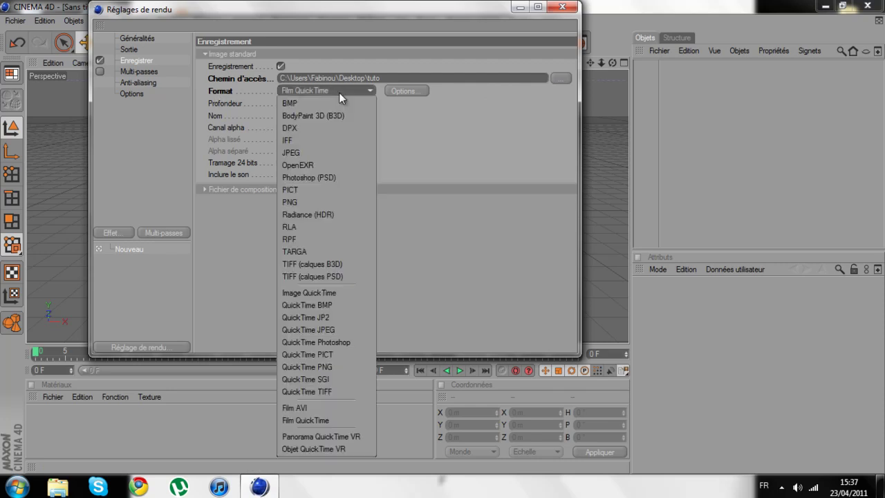
left_click(339, 421)
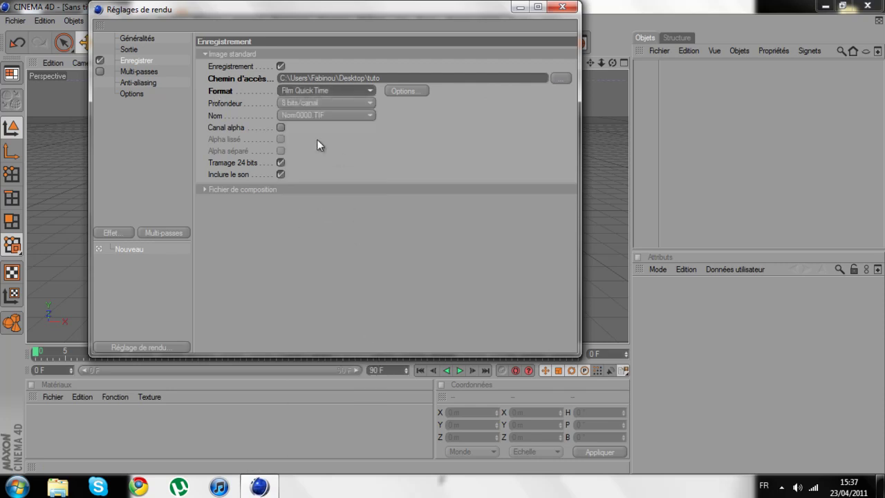
Set the render anti-aliasing to Au mieux with the Animation filter and close the render settings.
left_click(137, 82)
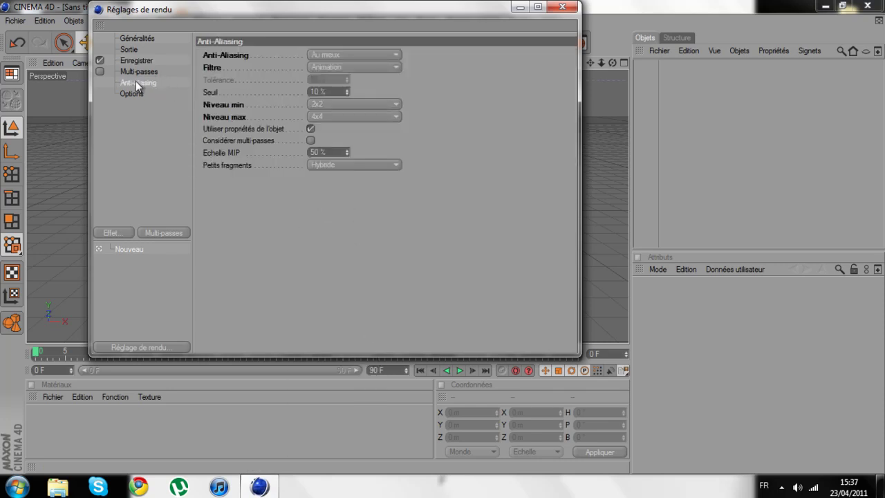
left_click(340, 53)
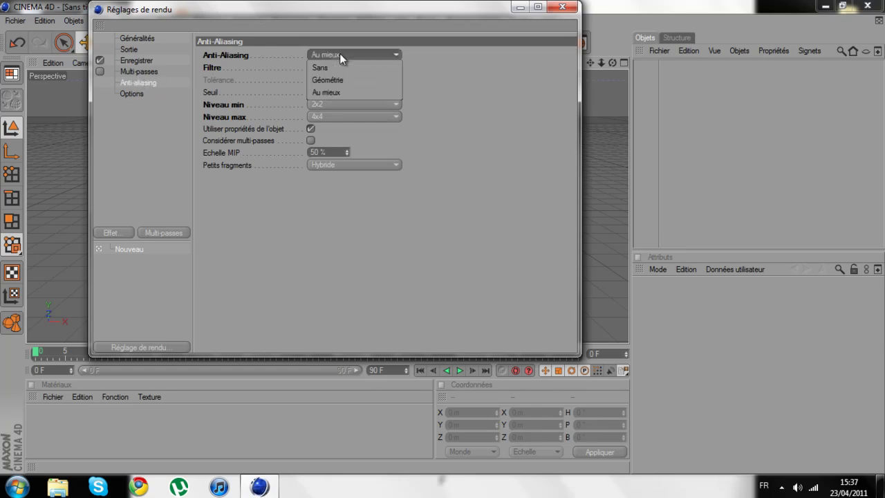
left_click(331, 92)
left_click(332, 68)
left_click(330, 92)
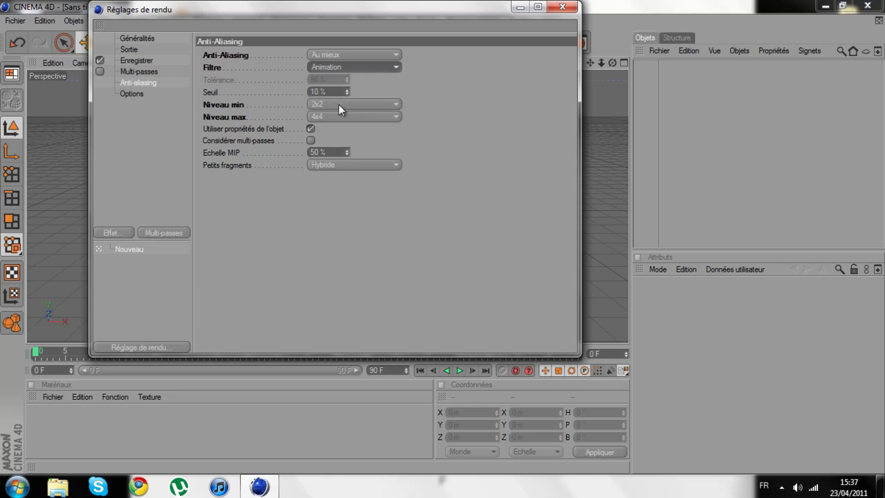
left_click(562, 7)
left_click_drag(615, 66, 442, 237)
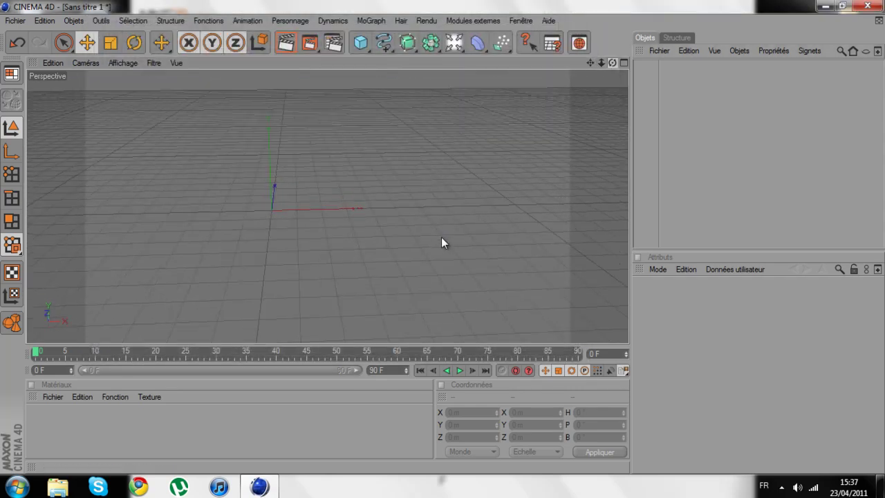
left_click_drag(612, 65, 460, 243)
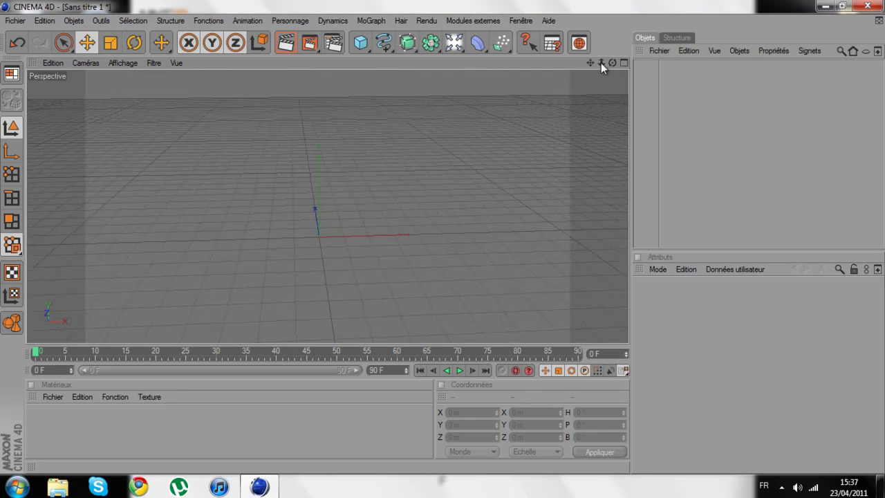
scroll(553, 97, "up", 3)
left_click_drag(610, 68, 444, 237)
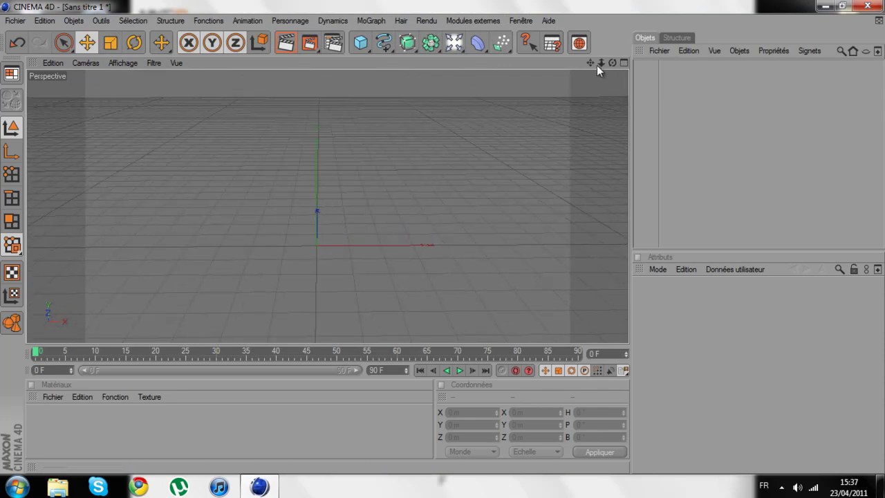
left_click_drag(596, 65, 441, 241)
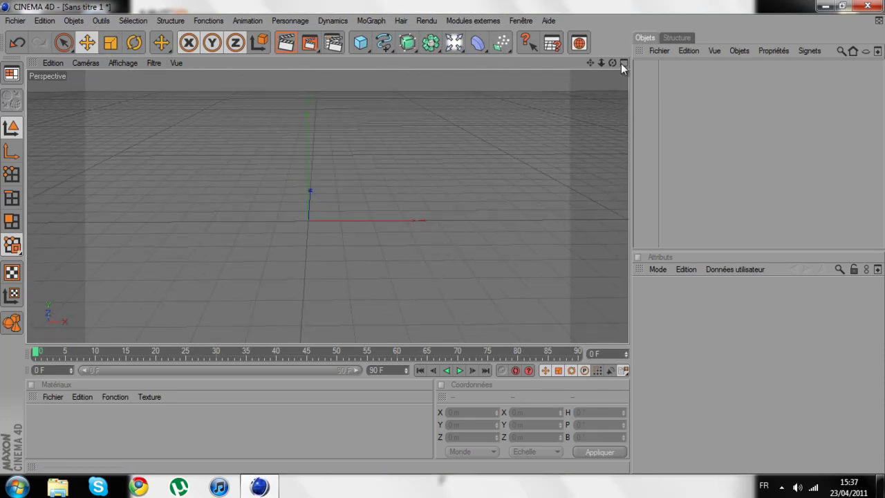
left_click_drag(617, 63, 440, 239)
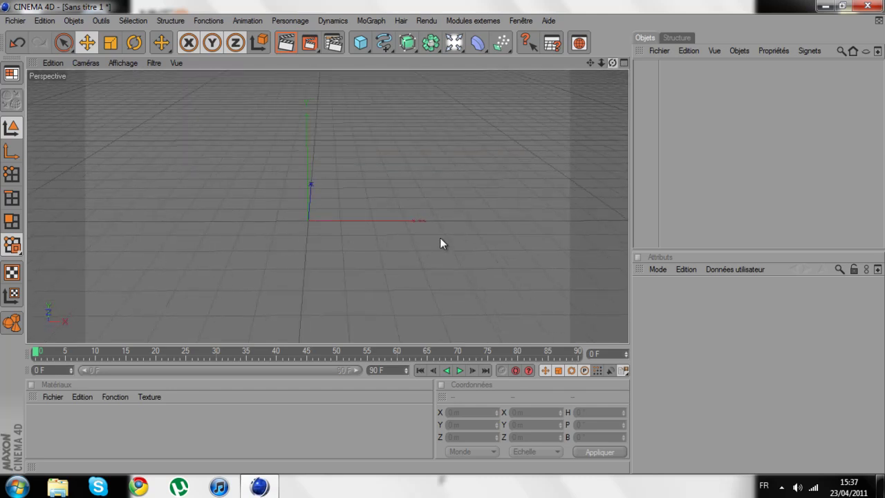
Add a cube and reshape it into a slab about 446 m wide, 307 m high and 63 m deep.
left_click_drag(360, 43, 385, 60)
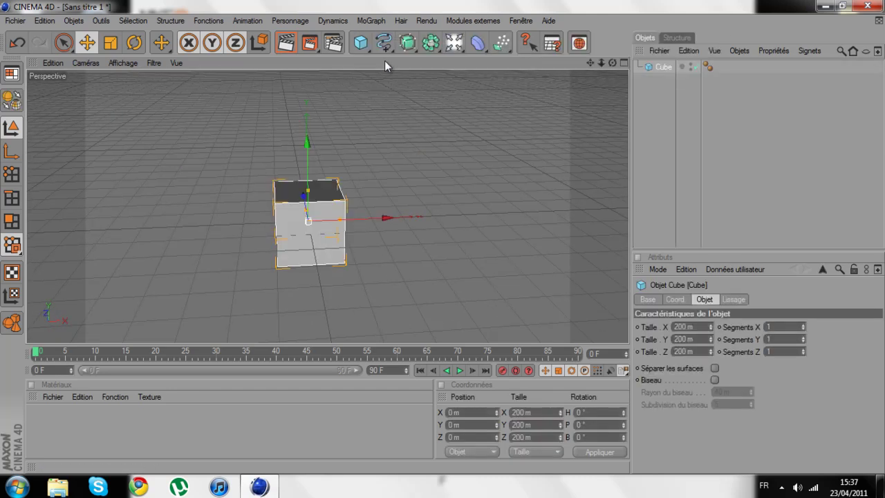
left_click_drag(449, 234, 446, 236)
left_click_drag(343, 225, 447, 238)
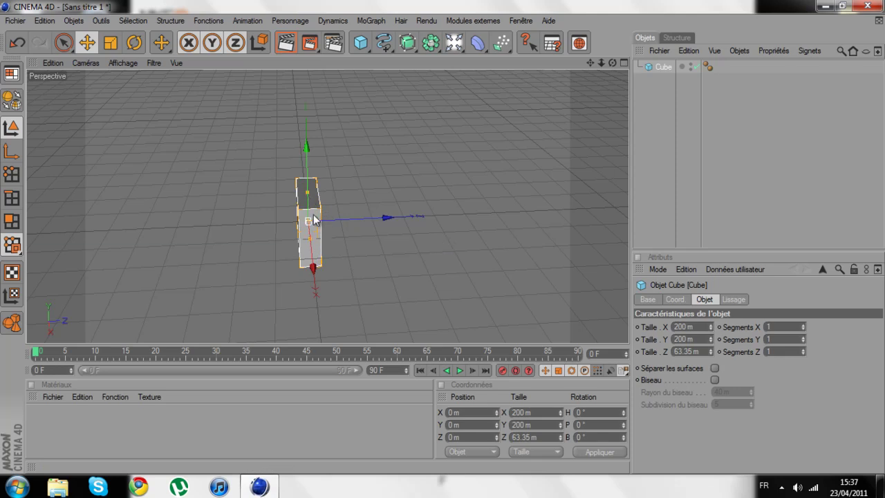
left_click_drag(308, 196, 442, 235)
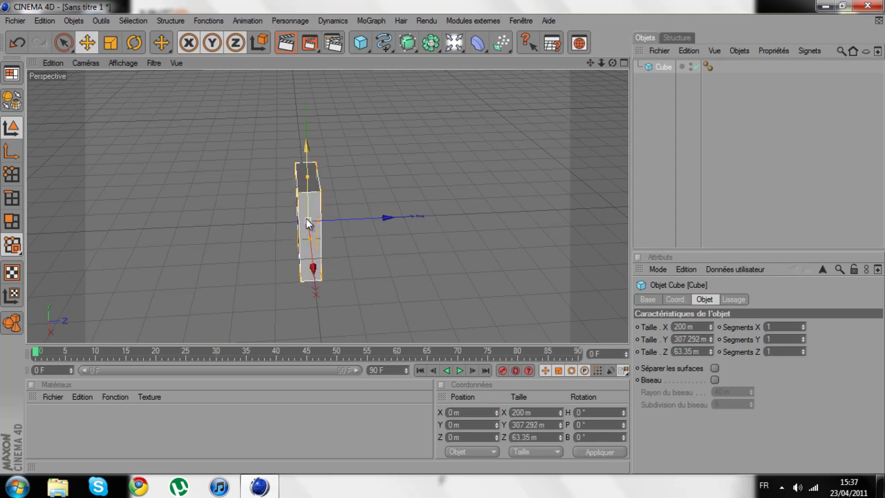
left_click_drag(310, 246, 446, 239)
Raise the slab to about 220 m in Y and resize it to about 591 m wide and 349 m high.
left_click_drag(612, 62, 440, 237)
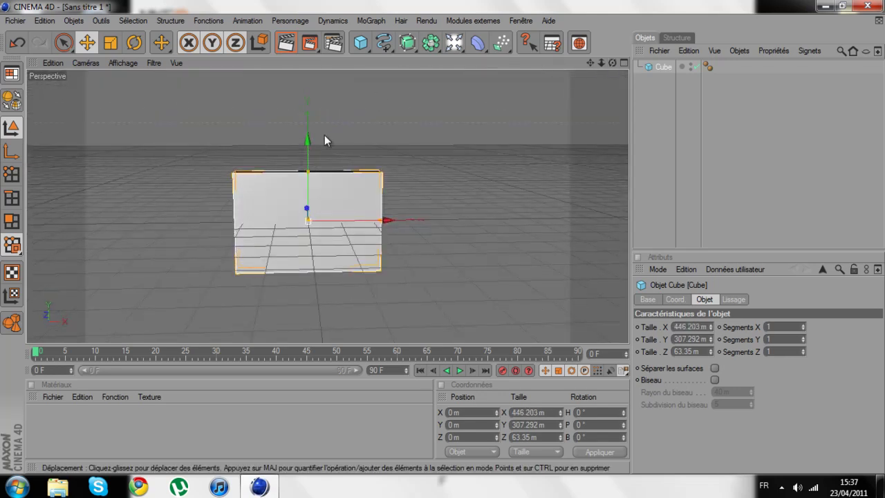
left_click_drag(324, 136, 442, 237)
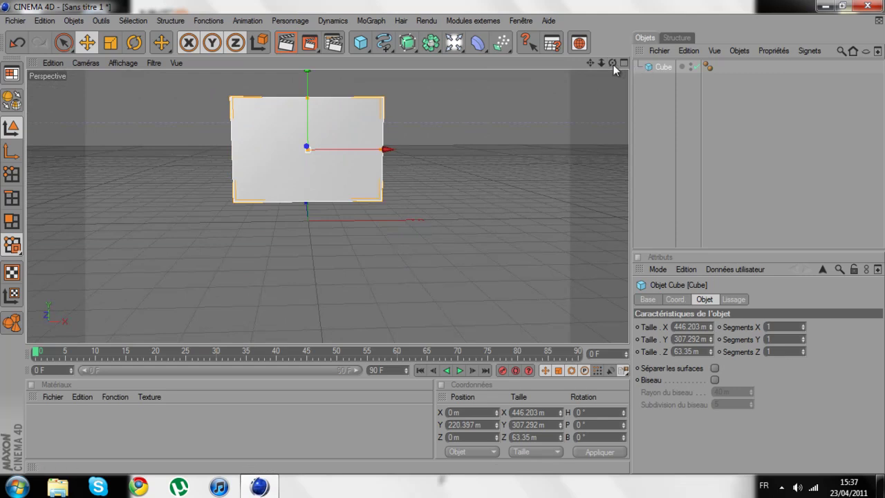
left_click_drag(613, 63, 414, 239)
left_click_drag(590, 63, 443, 243)
left_click_drag(317, 154, 443, 240)
scroll(332, 132, "down", 5)
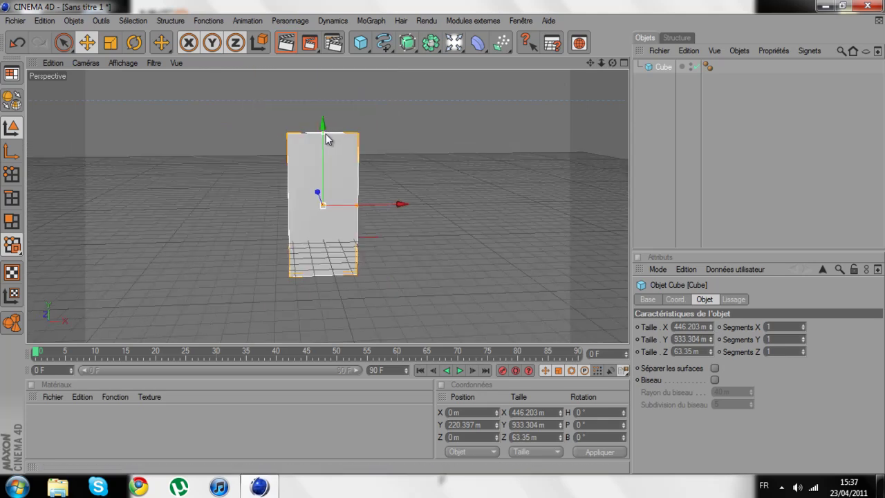
left_click_drag(325, 135, 442, 238)
scroll(323, 133, "up", 10)
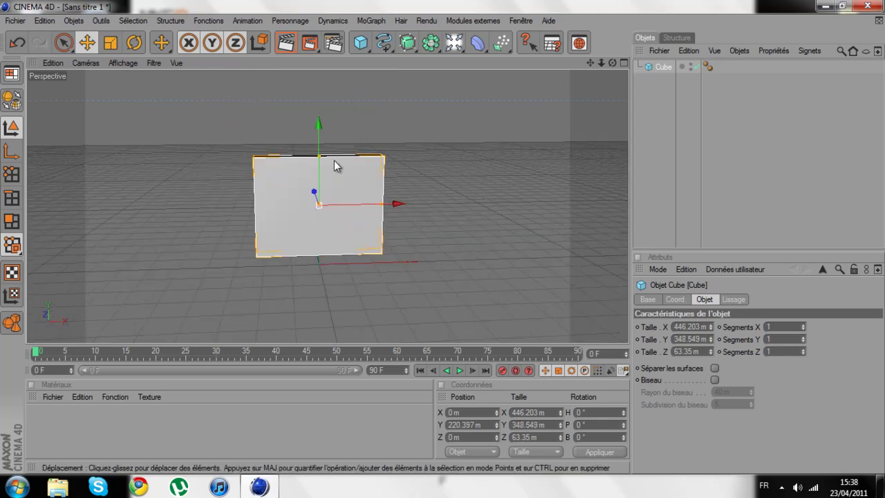
left_click_drag(419, 203, 445, 238)
Add a MoGraph text object with a depth of 80 m and the text "TUTO".
left_click_drag(612, 63, 458, 245)
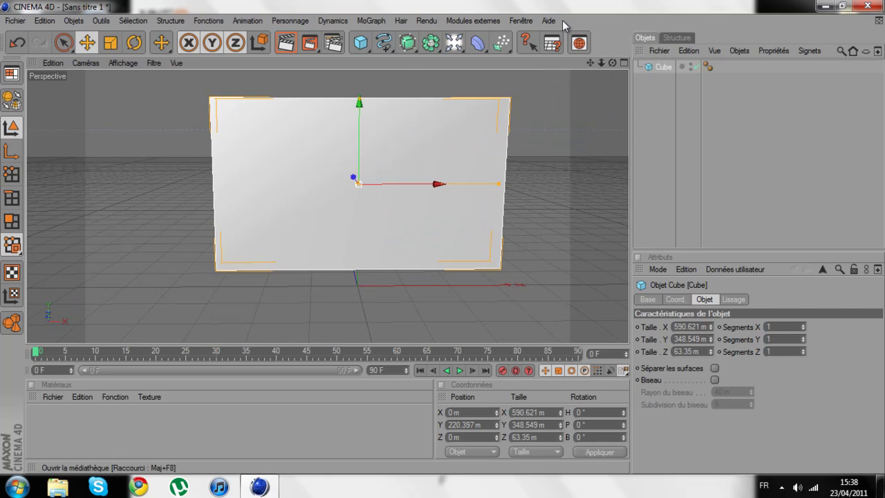
left_click(373, 20)
left_click(401, 143)
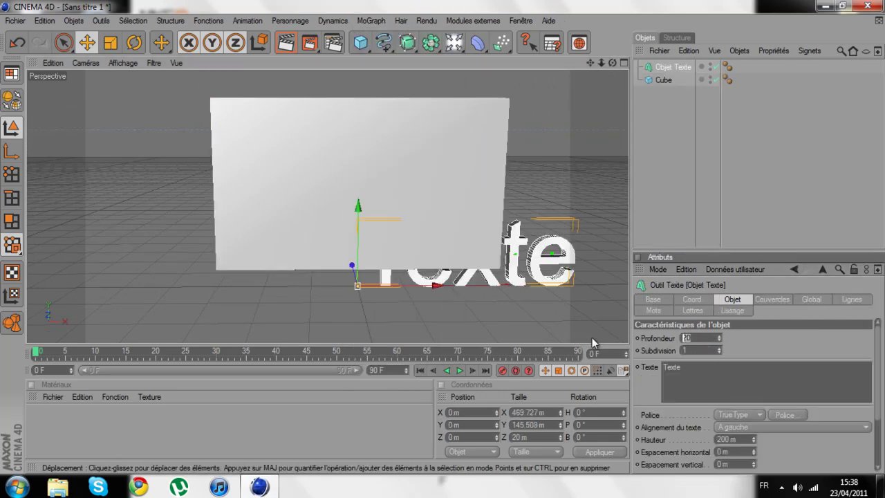
type("80")
key("Tab")
key("Tab")
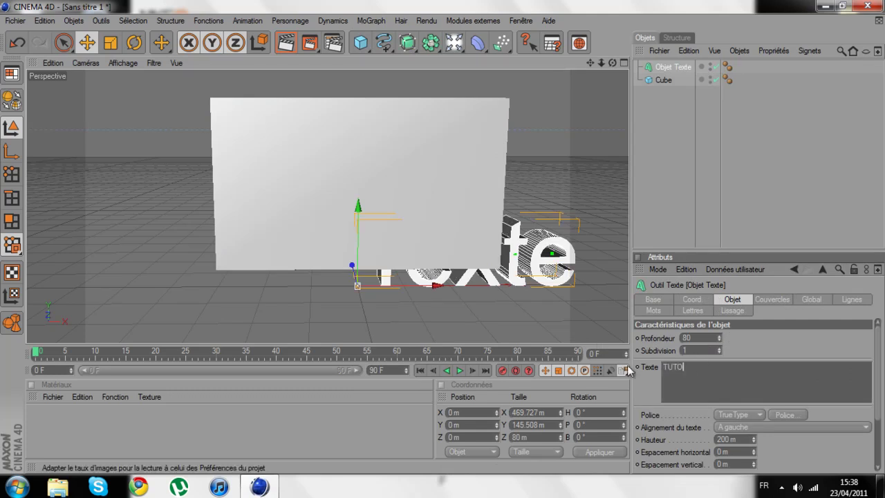
type("TUTO")
Change the font of the TUTO text to BADABOOM BB.
left_click(802, 414)
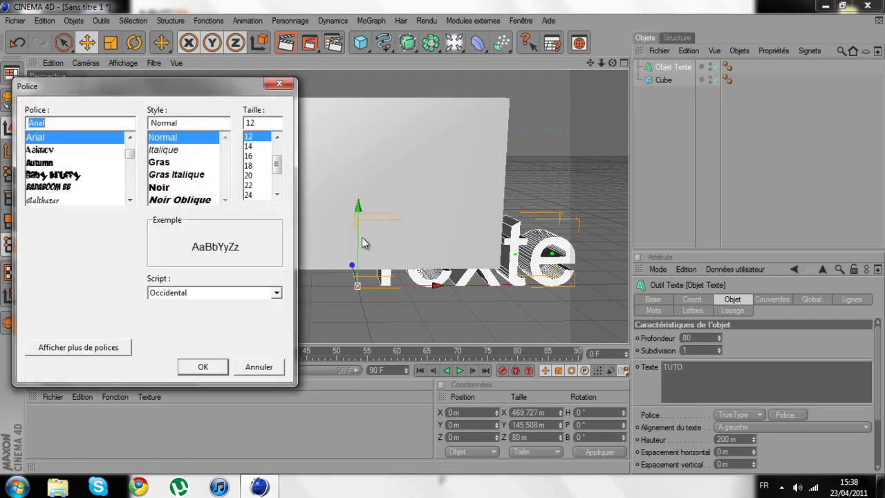
left_click(69, 188)
left_click(211, 369)
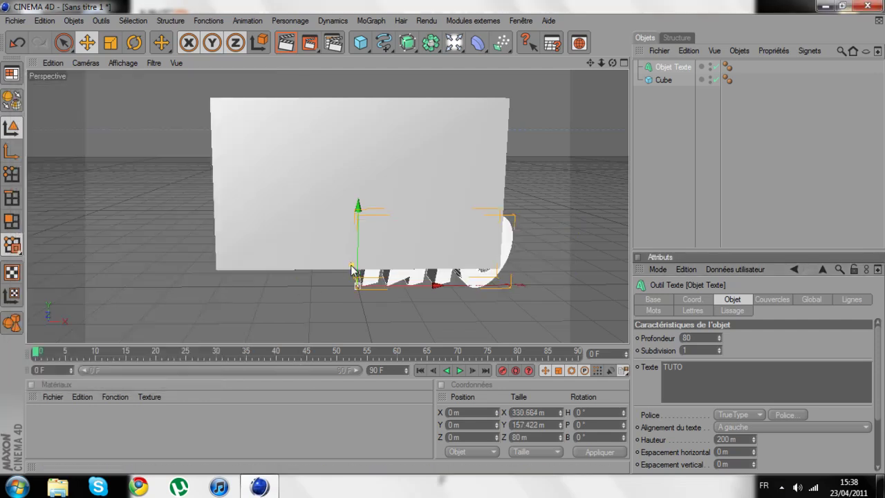
Position the TUTO text in front of the slab at about X -128 m, Y 172 m and Z -117 m.
left_click_drag(352, 268, 500, 242)
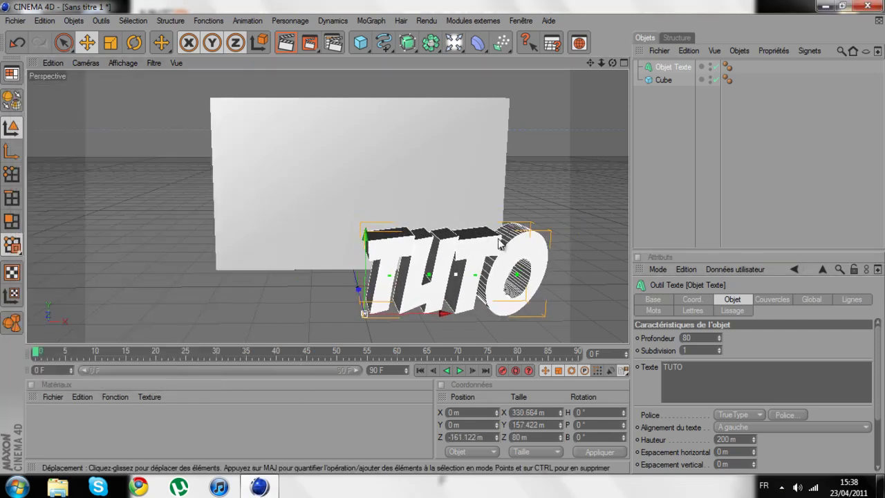
left_click_drag(612, 63, 557, 56)
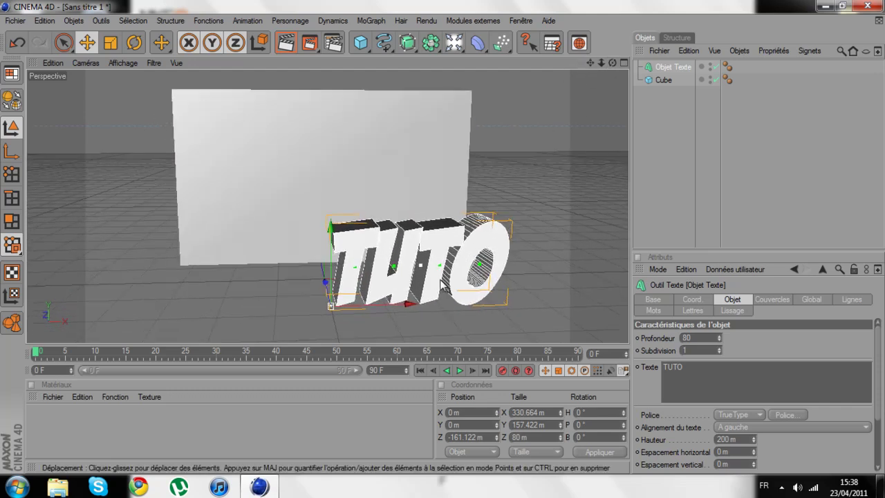
left_click_drag(417, 301, 346, 302)
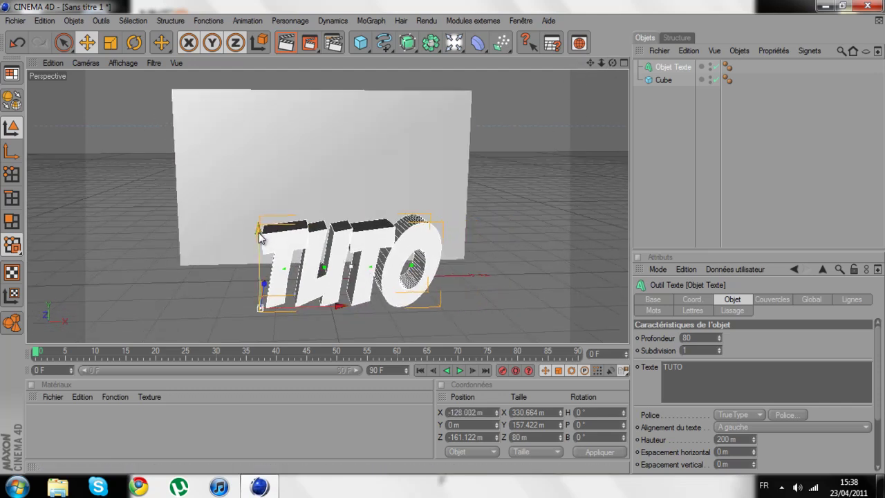
left_click_drag(257, 230, 256, 45)
left_click_drag(446, 246, 438, 228)
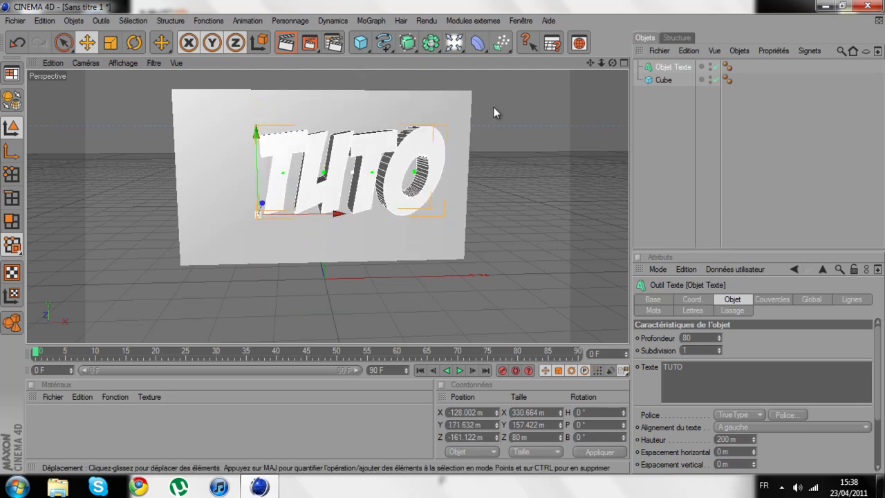
left_click_drag(612, 62, 469, 239)
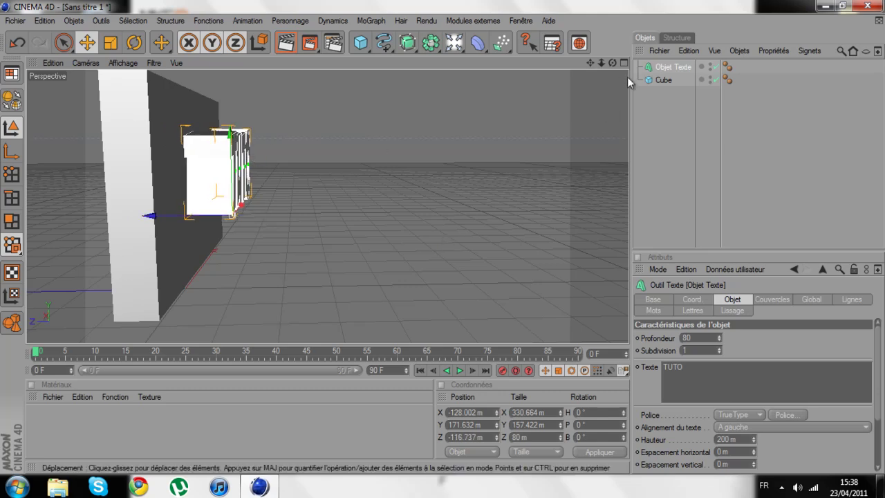
left_click_drag(612, 62, 441, 236)
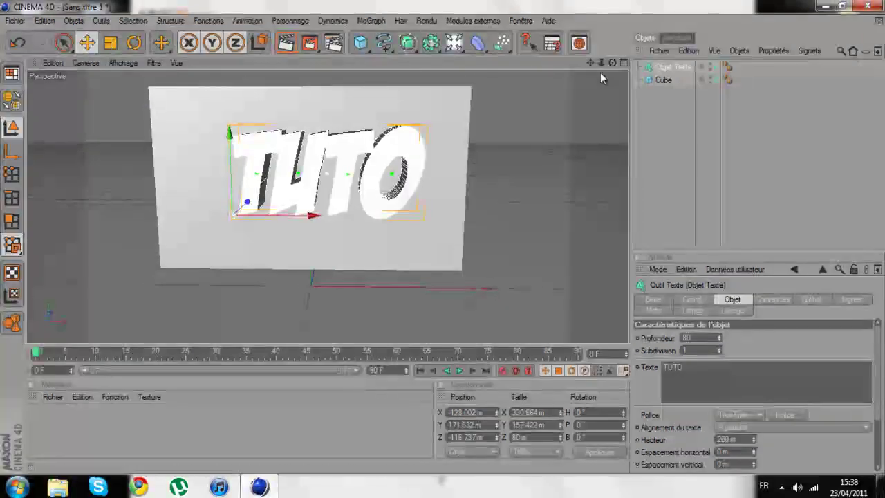
Move the TUTO text along the X axis, clear of the slab, to about X -1183 m.
left_click_drag(311, 216, 443, 237)
left_click_drag(612, 63, 443, 236)
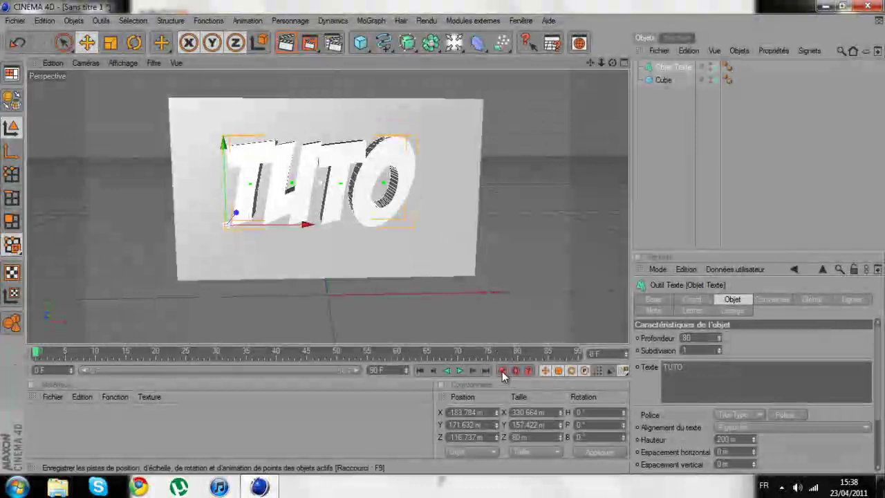
scroll(267, 199, "down", 4)
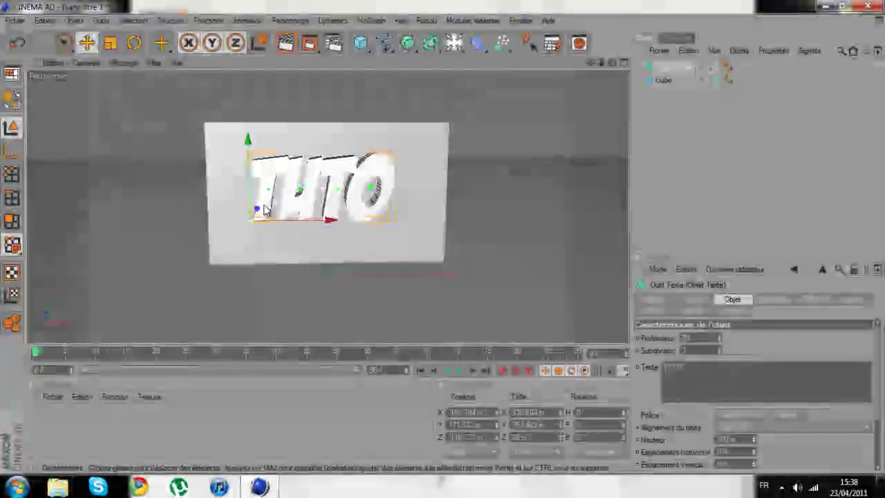
left_click_drag(306, 220, 442, 238)
Frame the slab frontally in the perspective view and check that the TUTO text lies outside the frame.
scroll(477, 190, "up", 5)
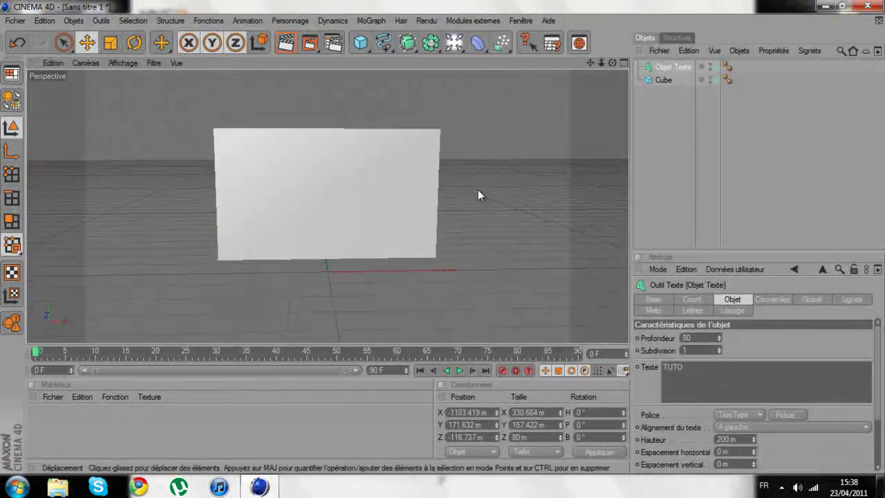
left_click_drag(612, 63, 442, 238)
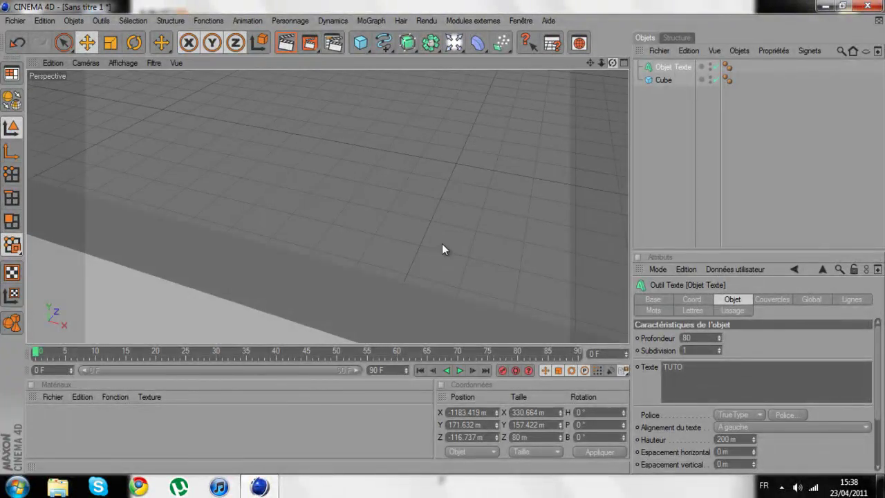
scroll(561, 130, "down", 5)
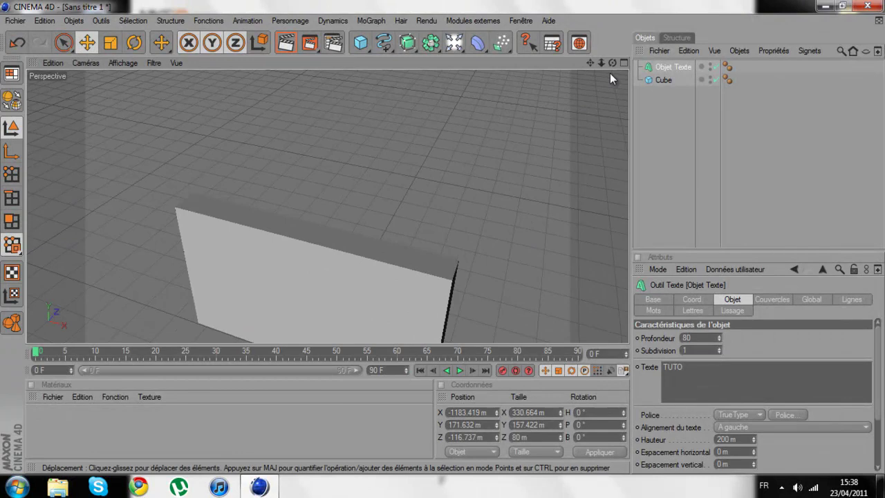
left_click_drag(613, 63, 442, 239)
scroll(566, 95, "up", 4)
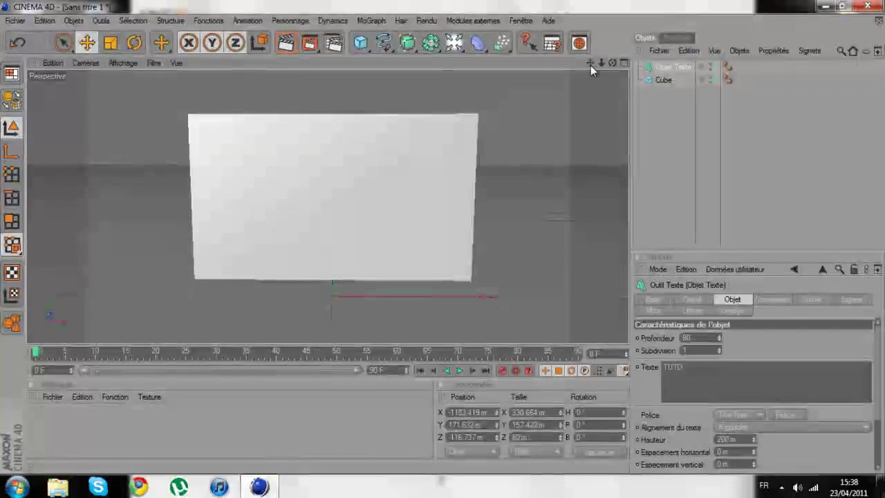
left_click_drag(590, 64, 443, 238)
left_click_drag(613, 64, 442, 235)
scroll(440, 238, "down", 5)
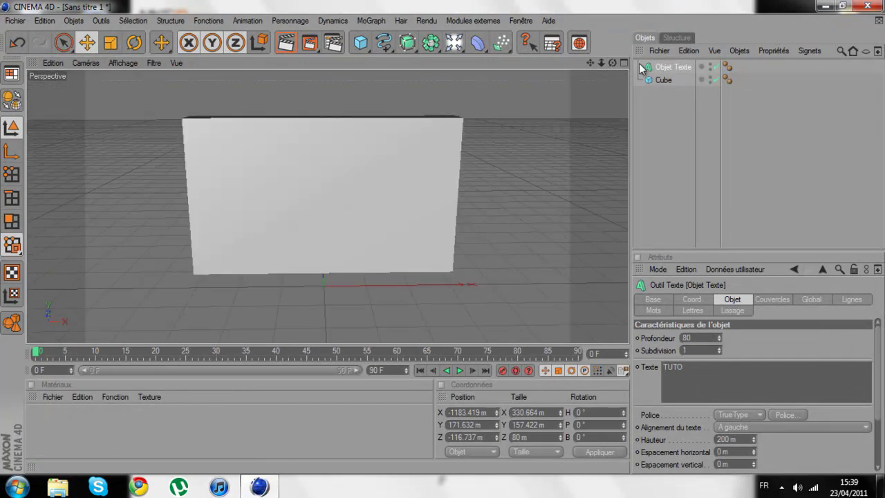
left_click(659, 122)
scroll(579, 83, "up", 2)
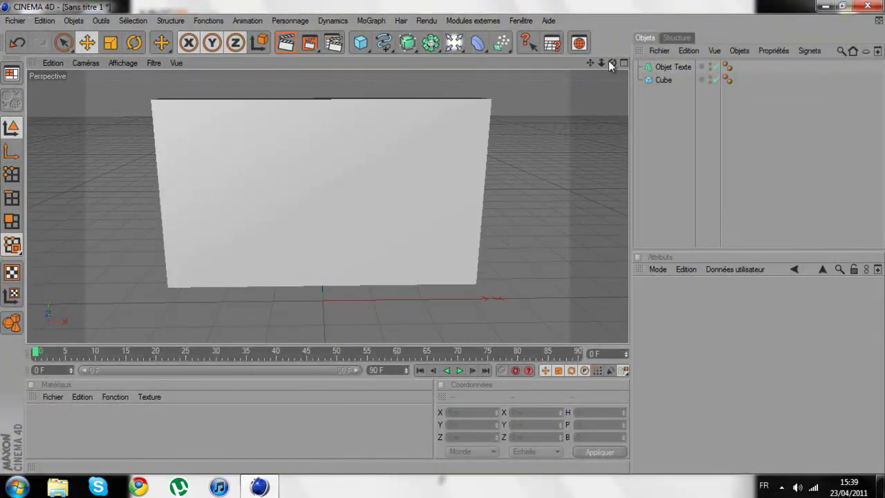
left_click_drag(612, 63, 442, 238)
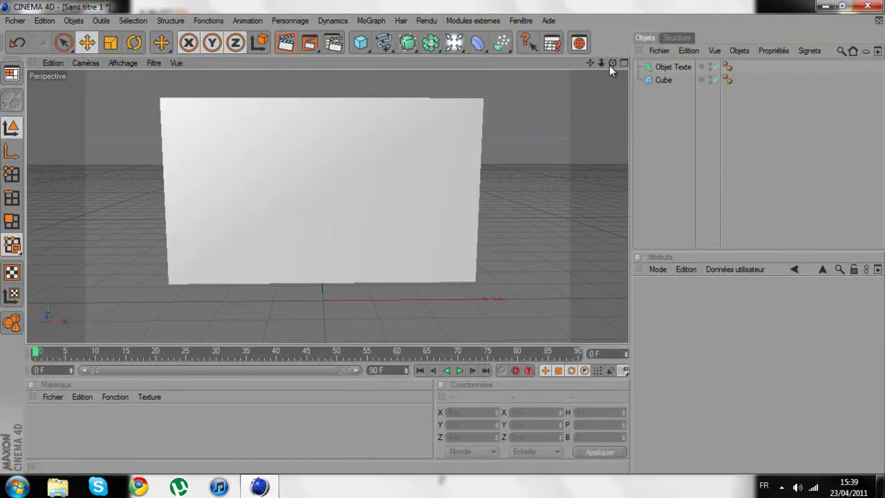
scroll(581, 74, "up", 1)
left_click_drag(591, 64, 442, 238)
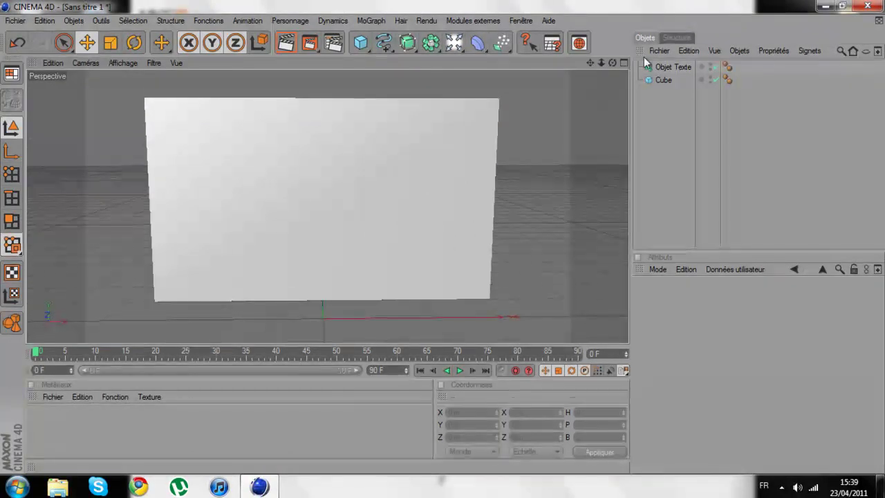
Record a starting keyframe at frame 0 for the TUTO text in its position beside the slab.
left_click(672, 66)
scroll(543, 129, "down", 2)
scroll(538, 128, "down", 3)
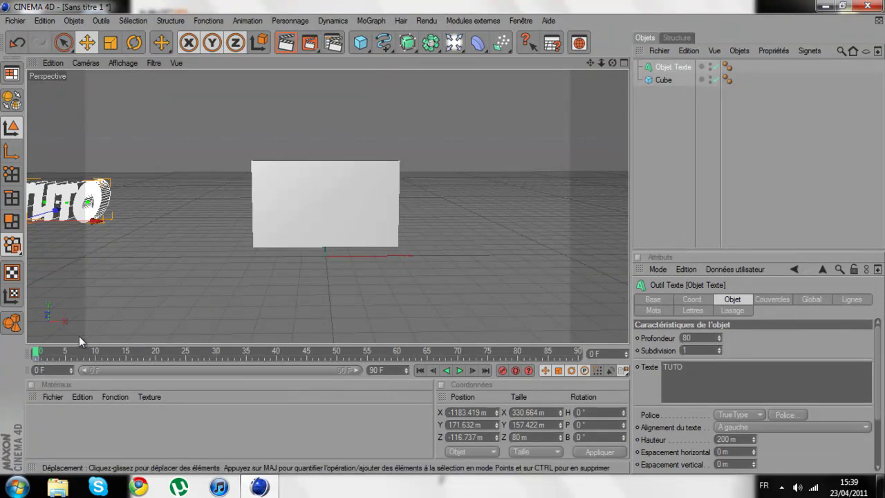
Go to frame 30 and move the TUTO text back in front of the slab, to about X -177 m.
left_click_drag(38, 355, 251, 354)
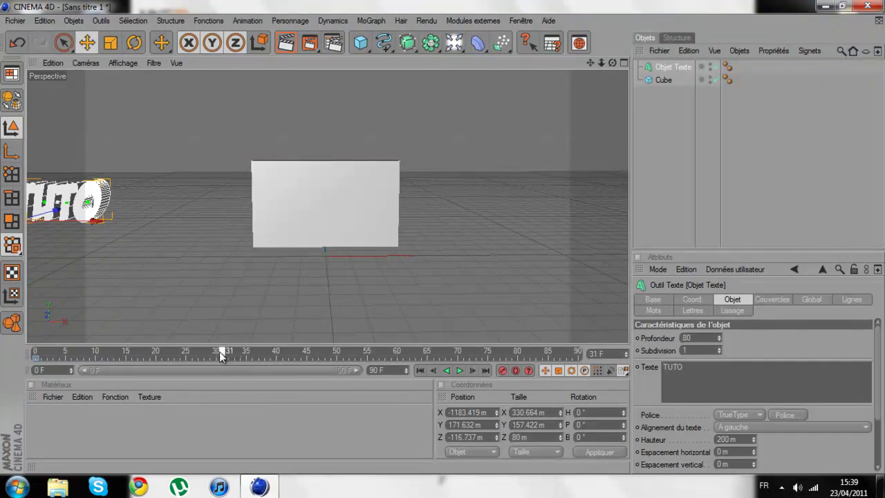
left_click(219, 351)
scroll(324, 265, "up", 6)
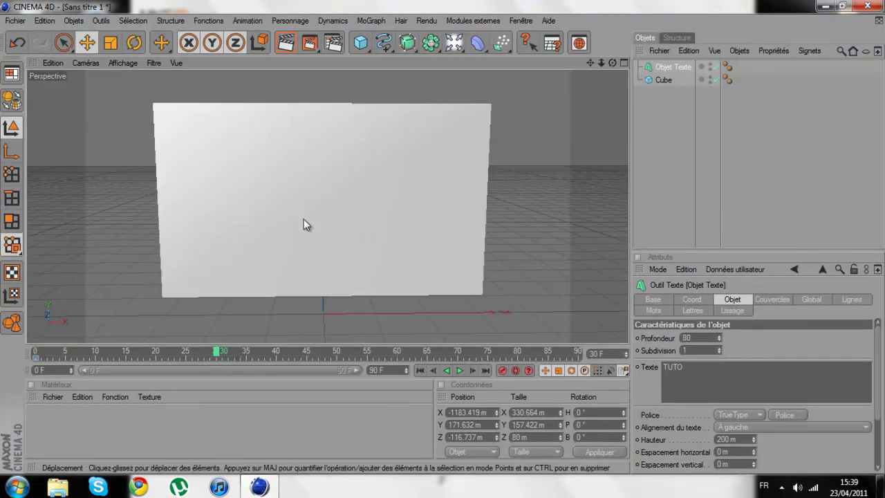
scroll(302, 187, "up", 2)
scroll(283, 197, "down", 6)
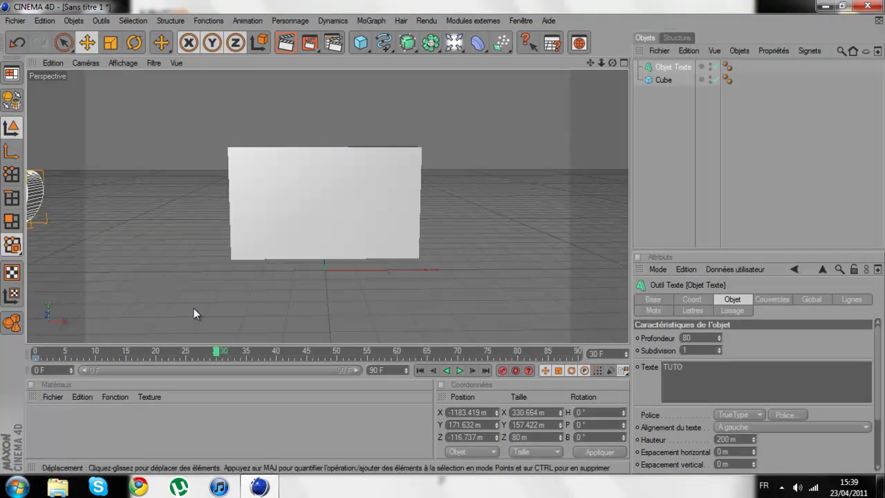
scroll(325, 241, "down", 3)
left_click_drag(101, 221, 443, 237)
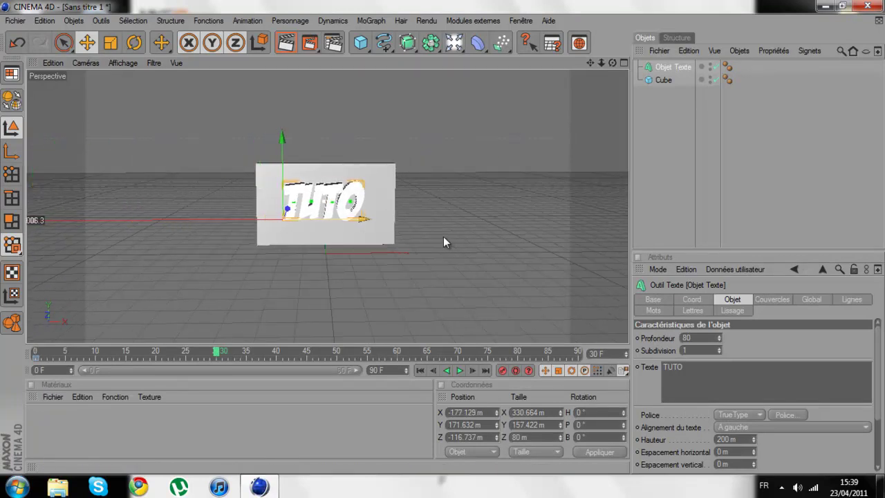
Check the TUTO text's placement against the slab and record a keyframe for it at frame 30.
scroll(188, 216, "up", 5)
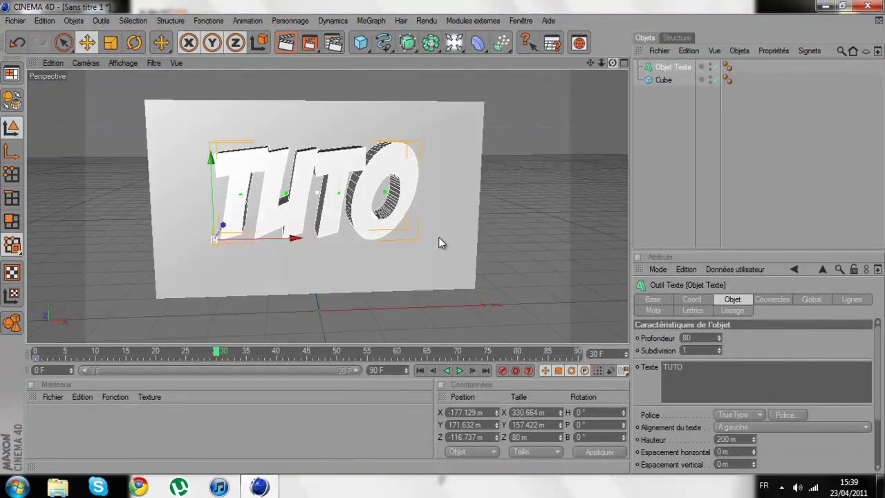
mouse_move(438, 236)
left_mouse_down("alt")
mouse_move(418, 237)
mouse_move(396, 255)
mouse_move(446, 238)
left_mouse_up("alt")
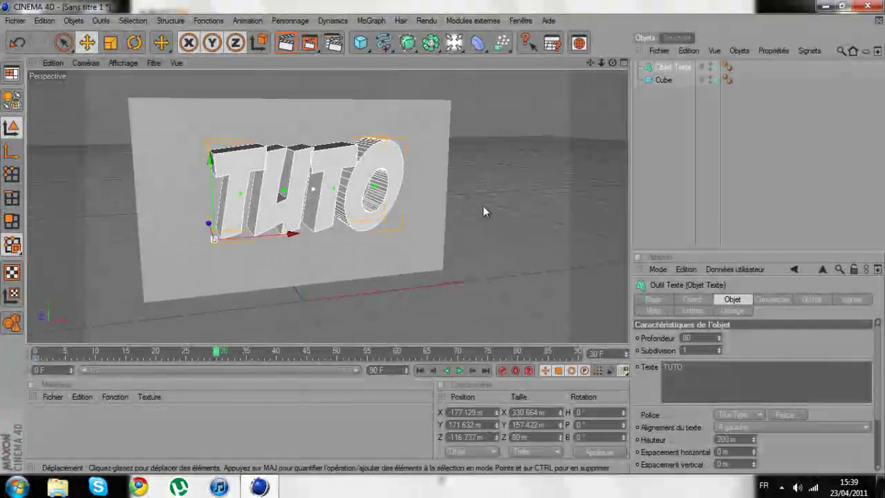
left_click_drag(613, 63, 445, 243)
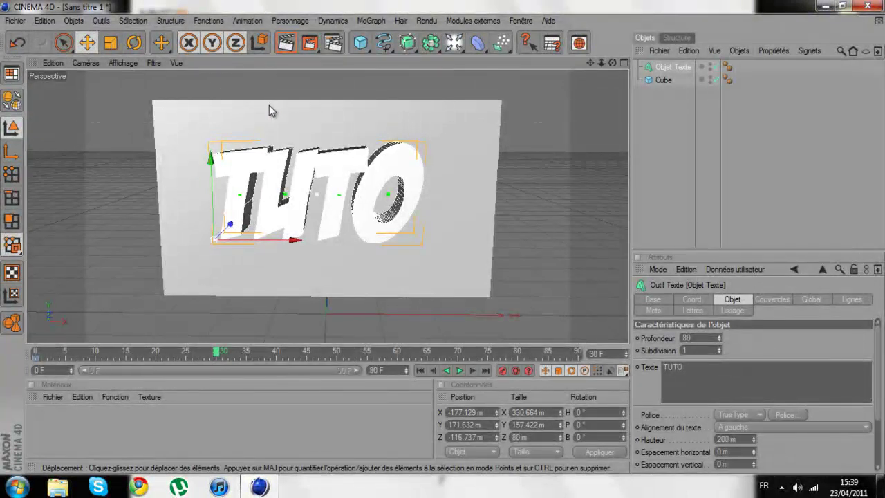
left_click_drag(613, 62, 445, 242)
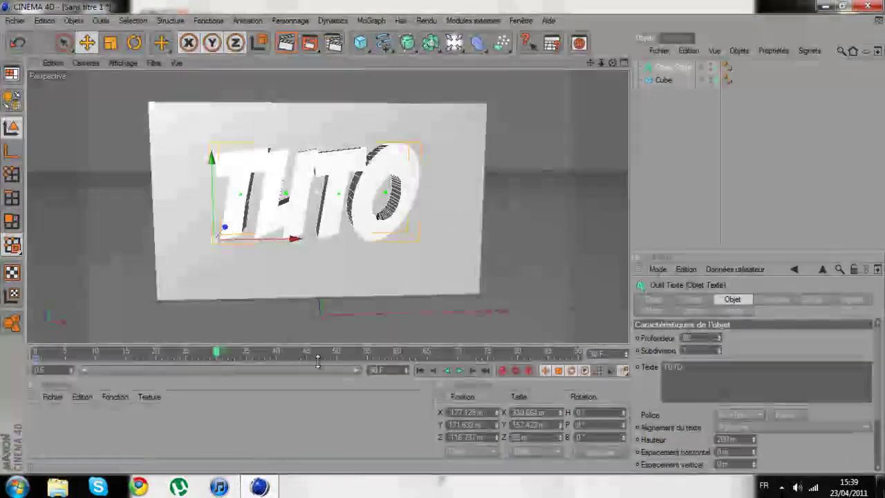
left_click(502, 371)
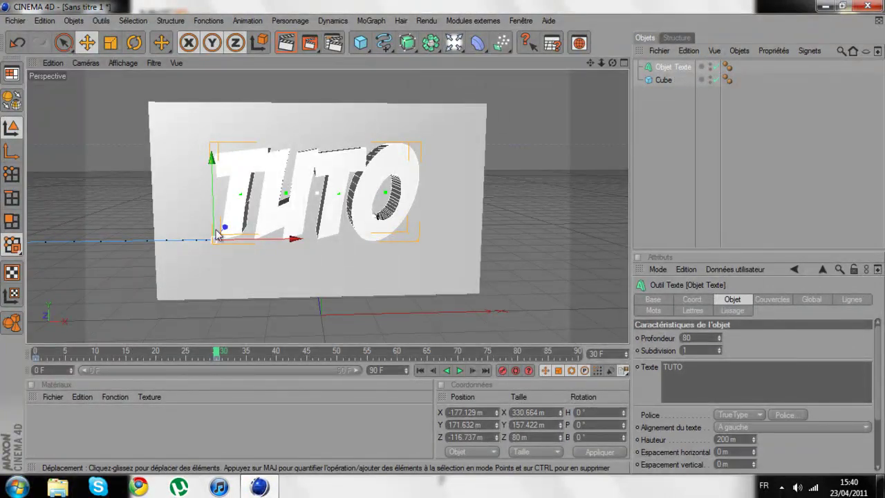
Play the animation from frame 0 to check the TUTO text's full path towards the slab, and return to the start.
scroll(485, 175, "down", 15)
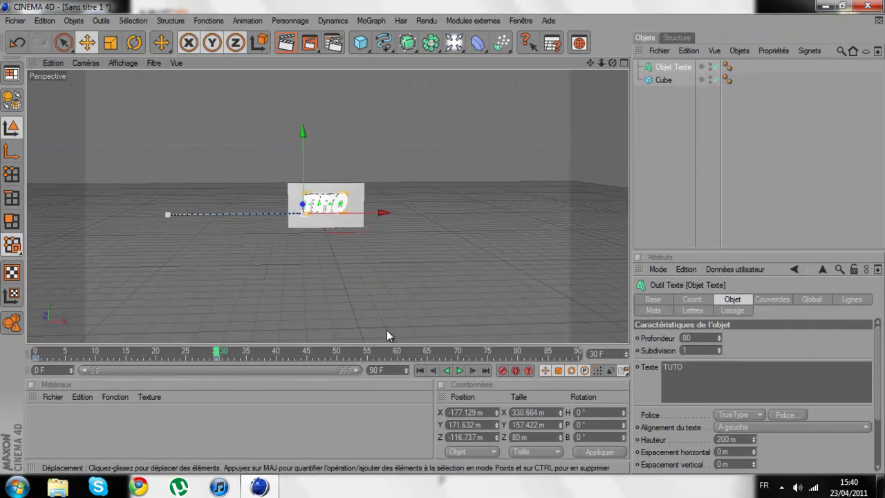
left_click(421, 370)
left_click(462, 370)
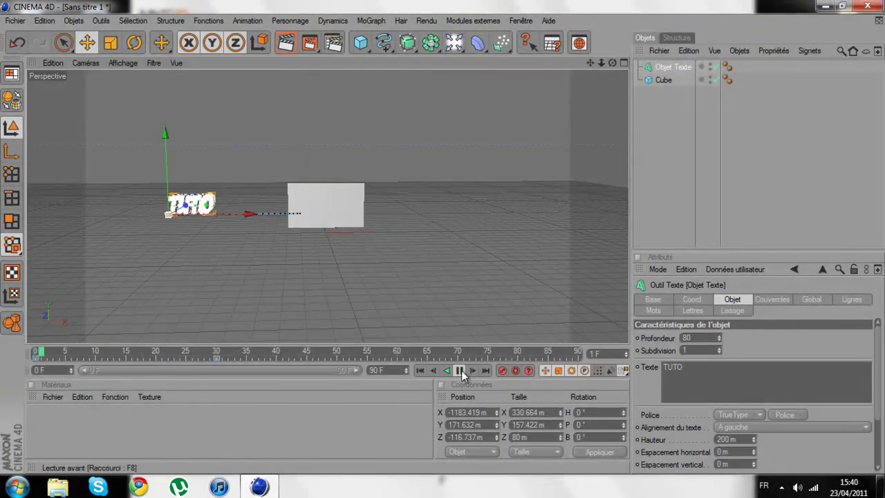
left_click(461, 370)
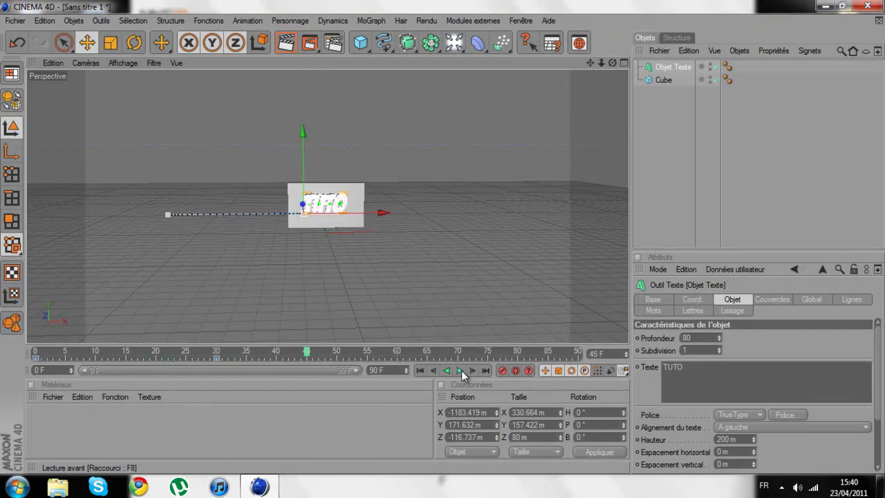
left_click(420, 370)
Frame the slab closely from the front and replay the animation to check how the text enters the view.
scroll(376, 248, "up", 10)
scroll(416, 197, "up", 4)
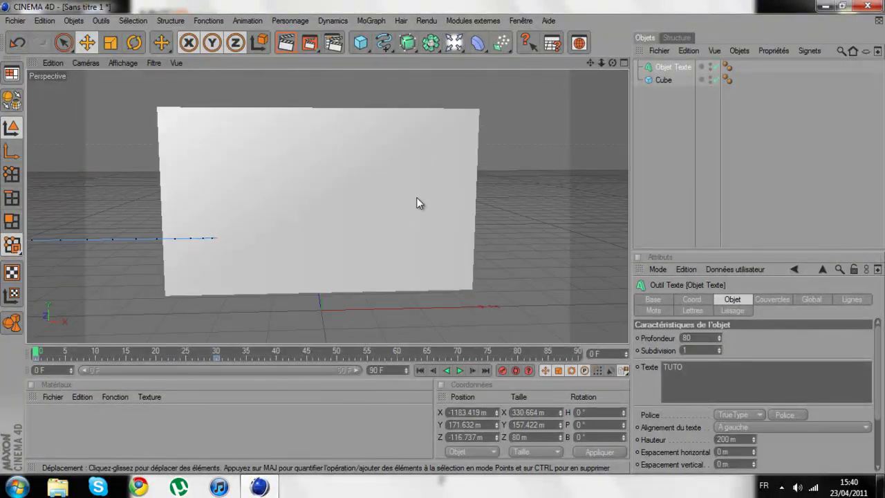
left_click_drag(442, 238, 445, 239, "alt")
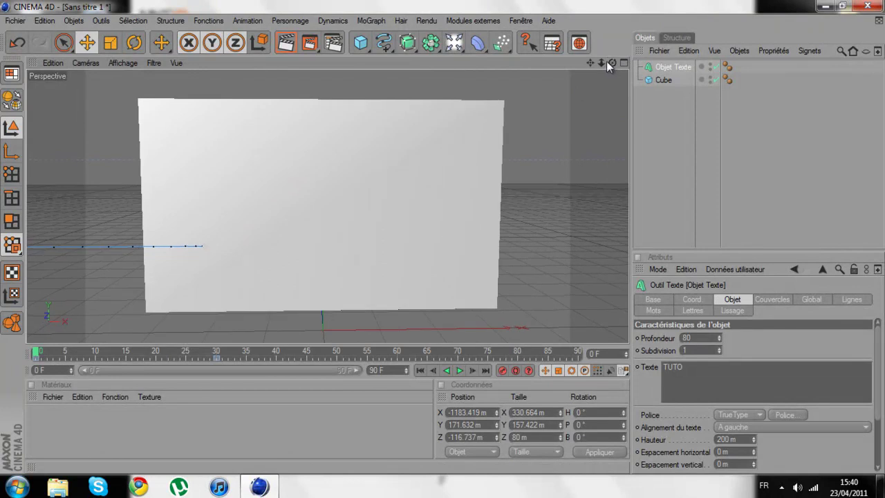
left_click_drag(590, 63, 445, 232)
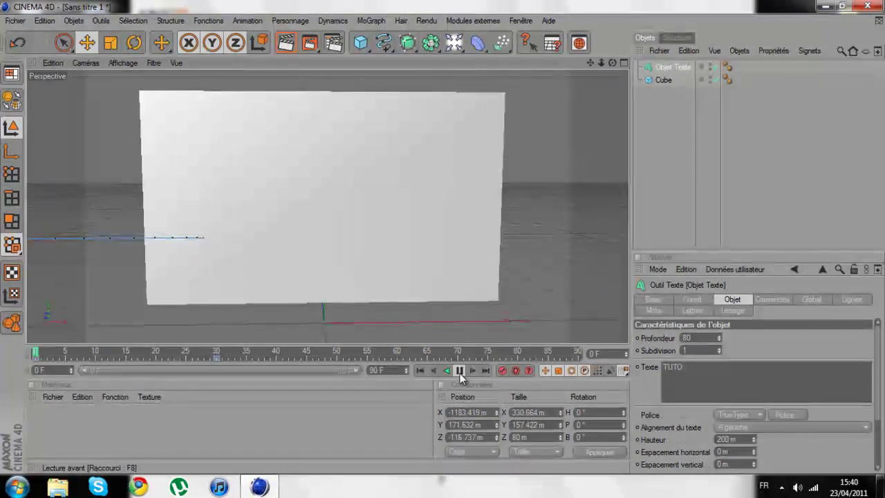
left_click(460, 370)
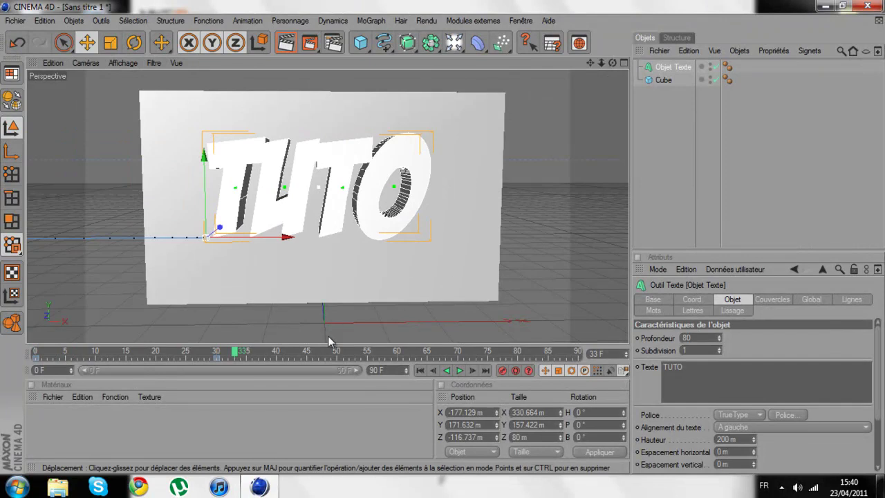
Delete the TUTO text's keyframe at frame 30.
left_click_drag(236, 352, 222, 350)
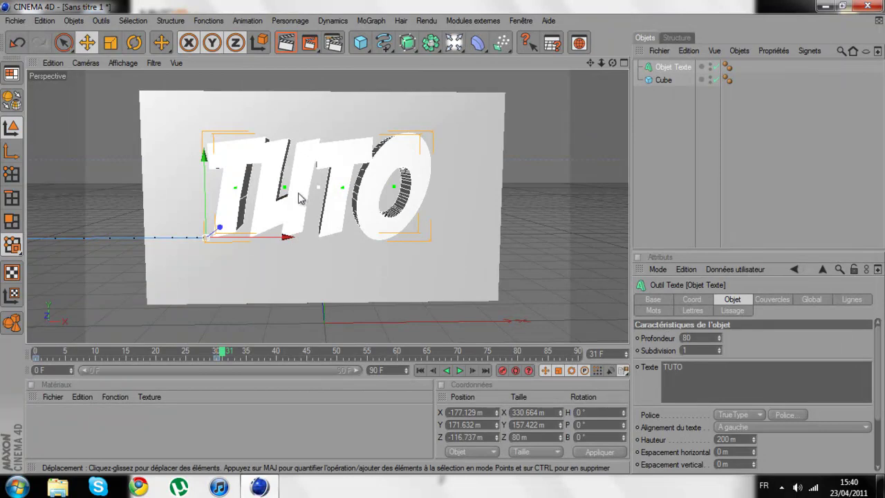
scroll(537, 131, "down", 1)
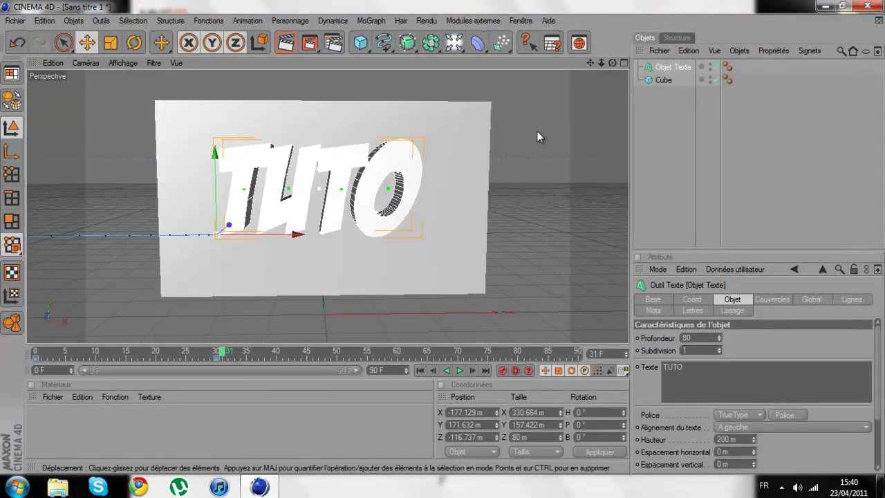
left_click_drag(612, 62, 460, 232)
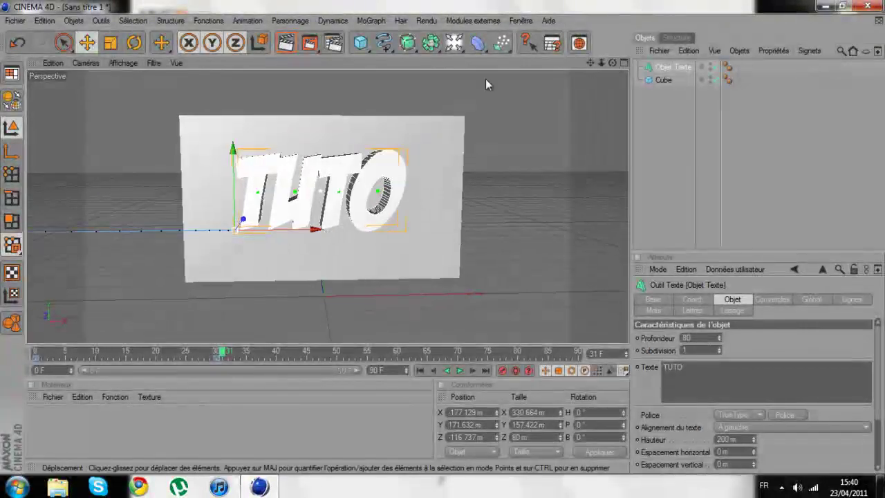
left_click_drag(609, 61, 442, 239)
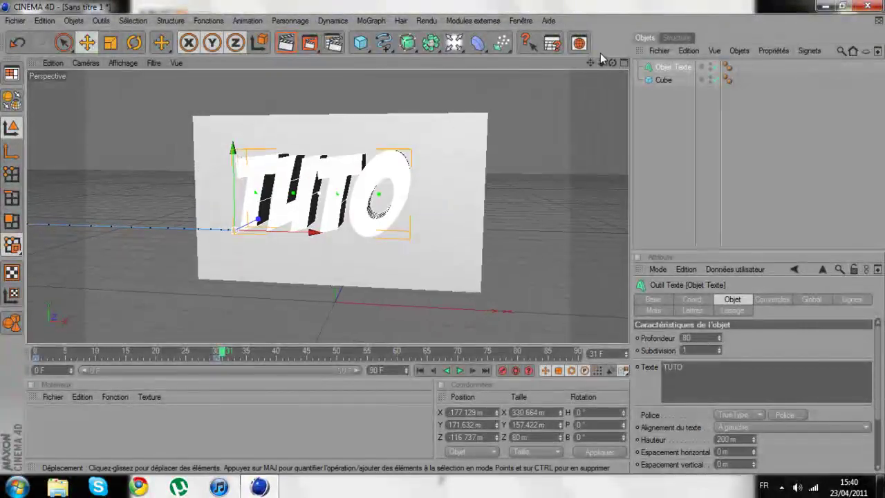
left_click_drag(611, 62, 456, 235)
left_click(216, 357)
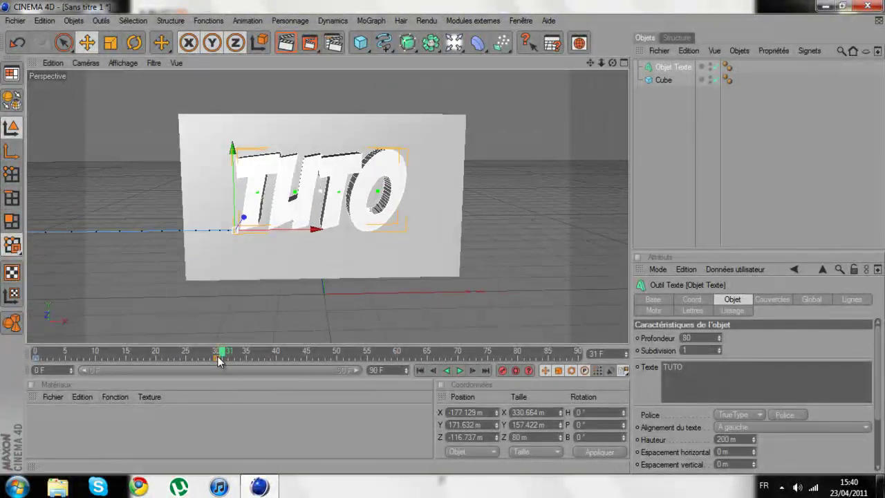
left_click(218, 359)
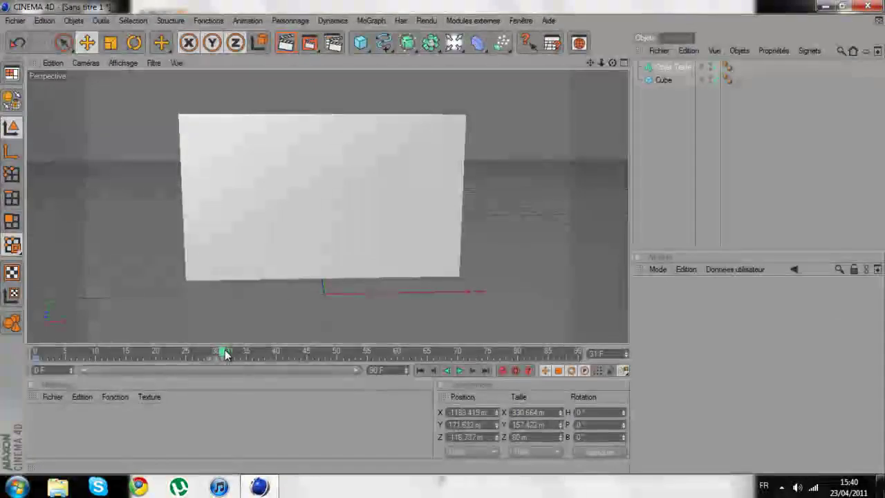
Return to frame 0 and delete the TUTO text's keyframe there.
left_click_drag(223, 353, 2, 347)
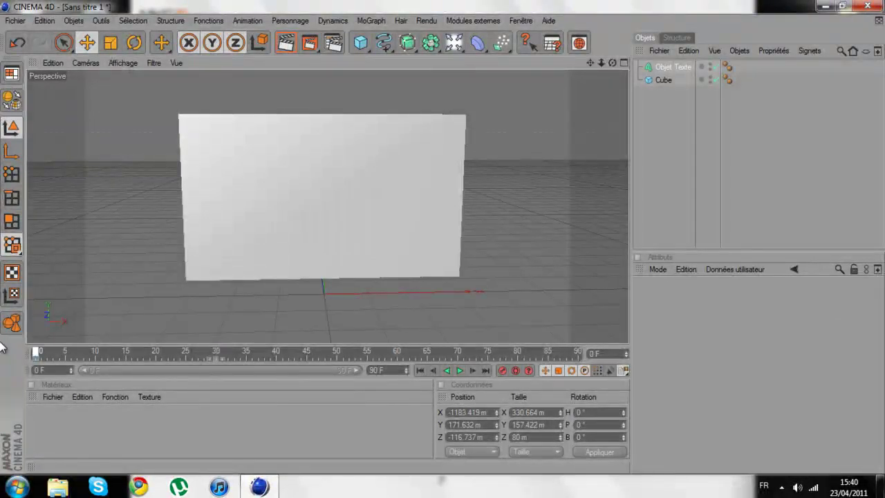
left_click(37, 359)
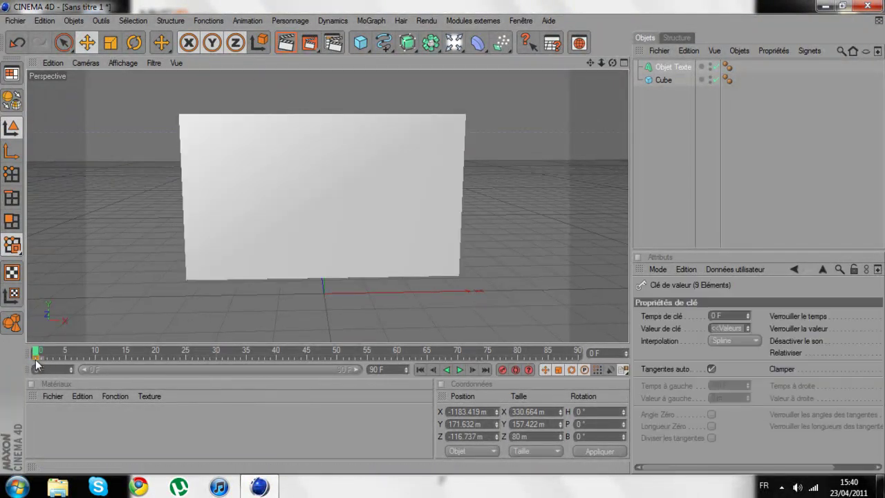
left_click(36, 365)
Move the TUTO text high above the slab, to X about -38 m and Y about 964 m, and record a keyframe at frame 0.
scroll(191, 212, "down", 5)
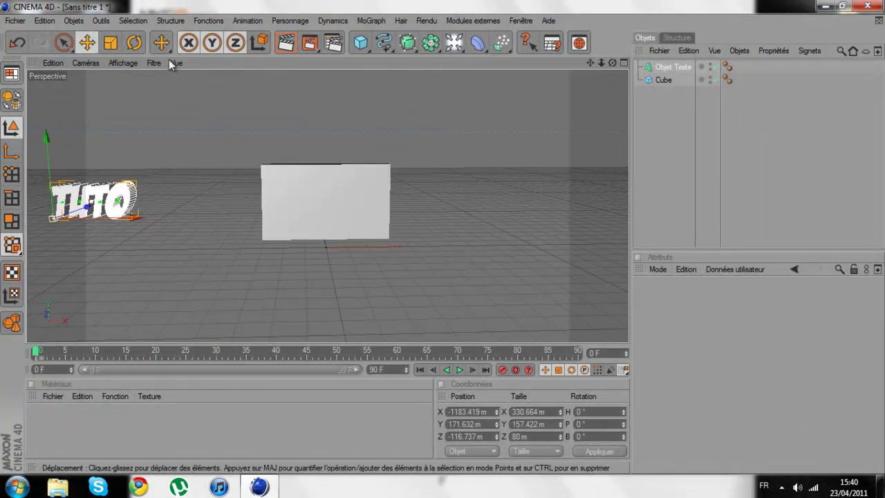
left_click_drag(135, 218, 454, 238)
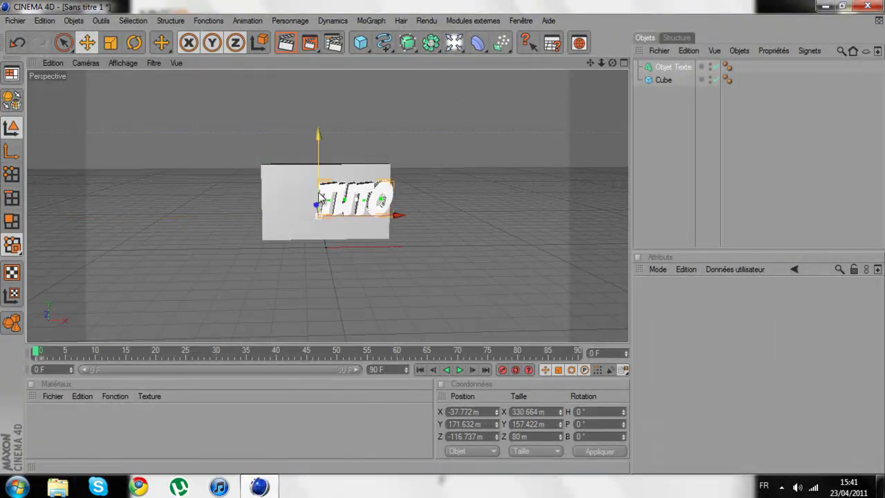
left_click_drag(317, 207, 443, 237)
scroll(316, 207, "down", 3)
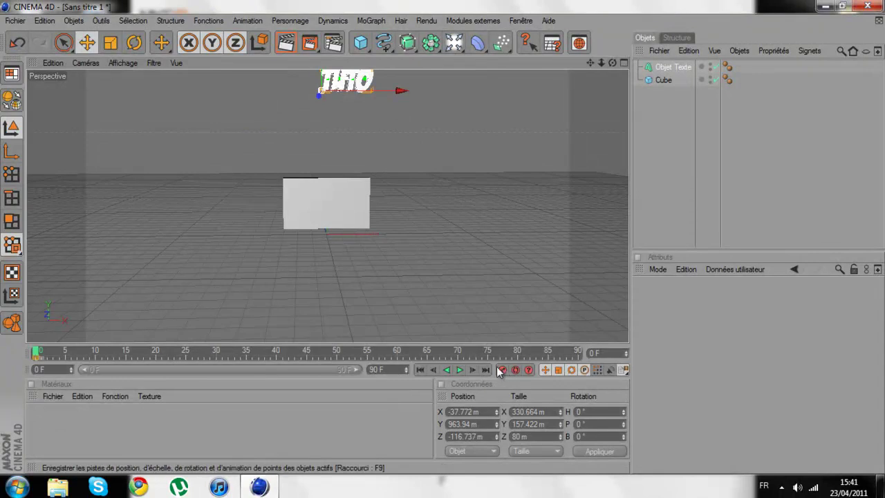
Try lowering the TUTO text in front of the slab at frame 0, to Y about 155 m and Z about -270 m.
left_click_drag(591, 63, 443, 244)
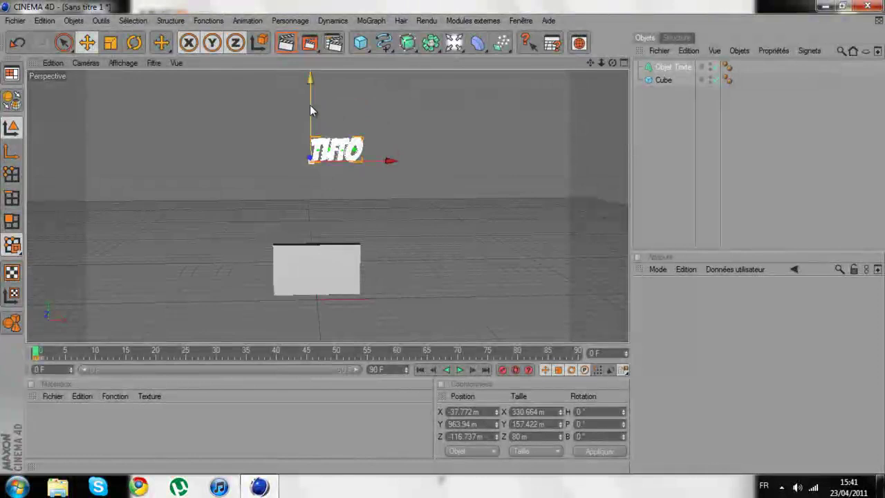
left_click_drag(309, 105, 444, 229)
scroll(346, 214, "up", 4)
scroll(346, 214, "up", 2)
left_click_drag(613, 63, 441, 238)
scroll(527, 137, "down", 4)
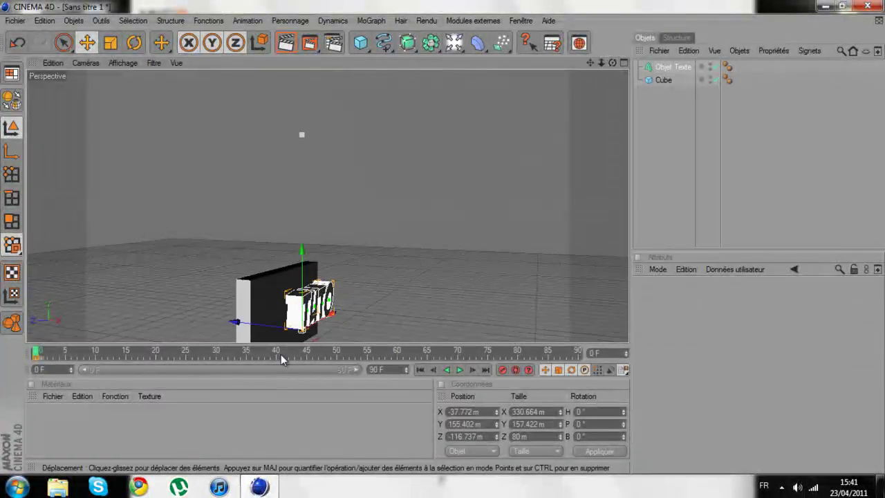
left_click_drag(265, 327, 449, 238)
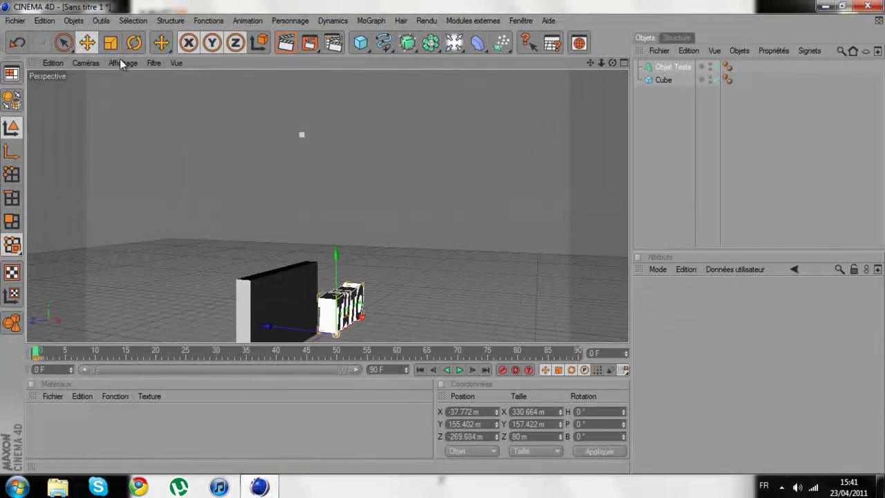
left_click(134, 44)
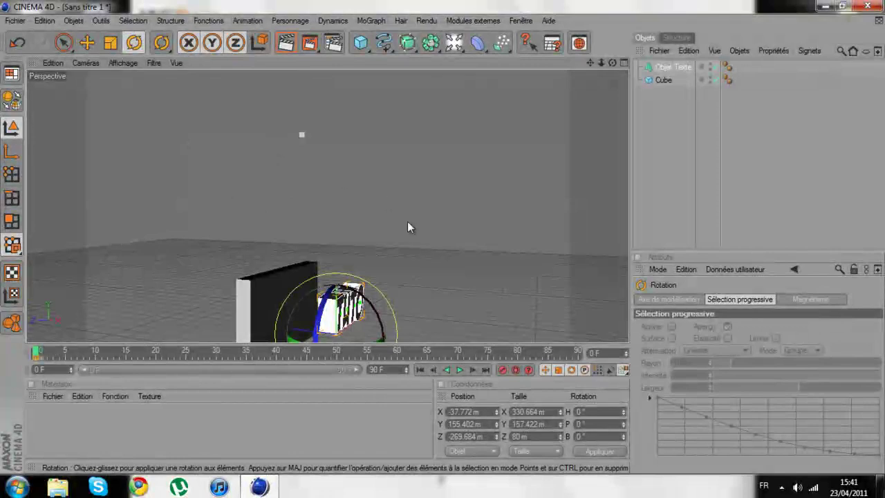
scroll(386, 212, "down", 3)
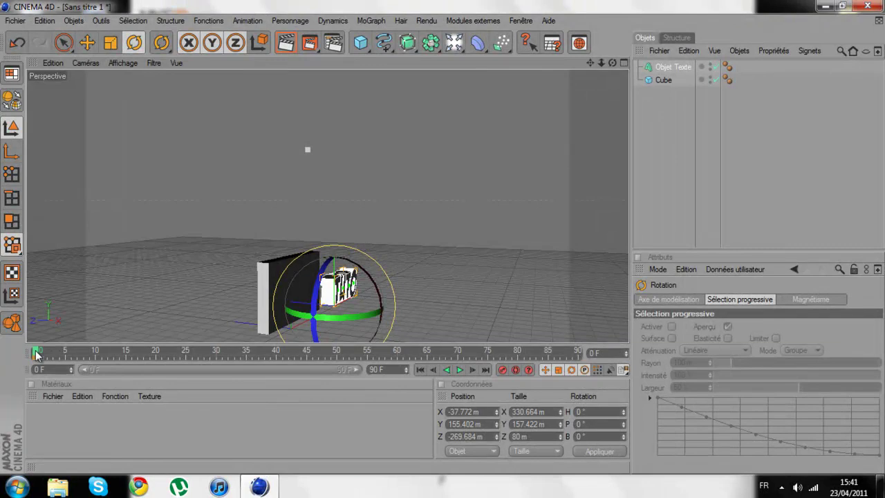
At frame 40, lower the TUTO text in front of the slab to Y about 255 m and Z about -304 m.
left_click_drag(36, 354, 253, 351)
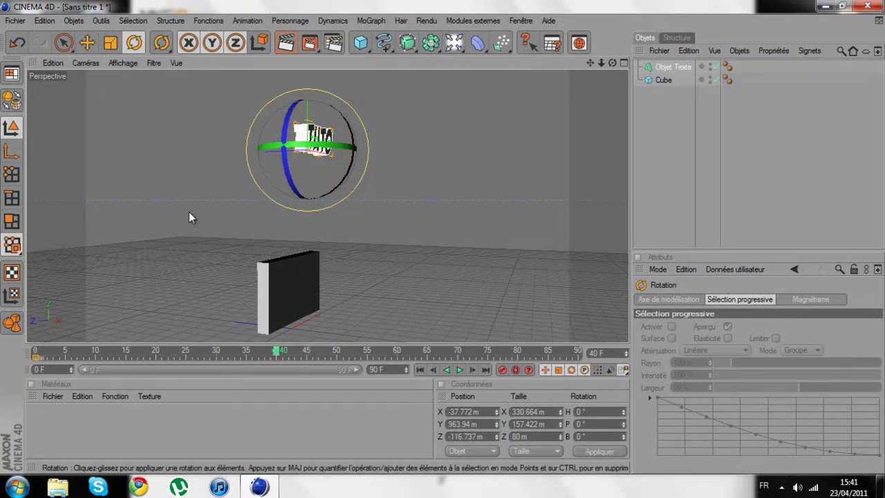
left_click(87, 42)
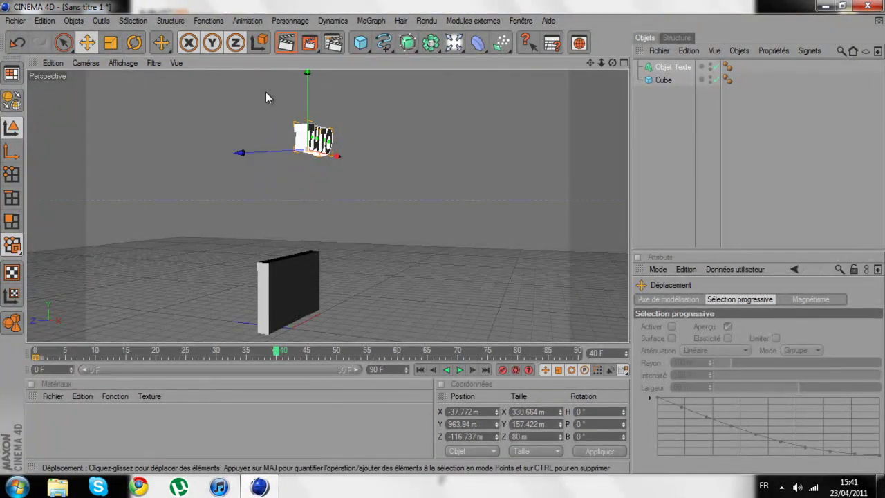
left_click_drag(272, 148, 305, 148)
left_click_drag(341, 116, 341, 226)
left_click_drag(442, 246, 444, 252)
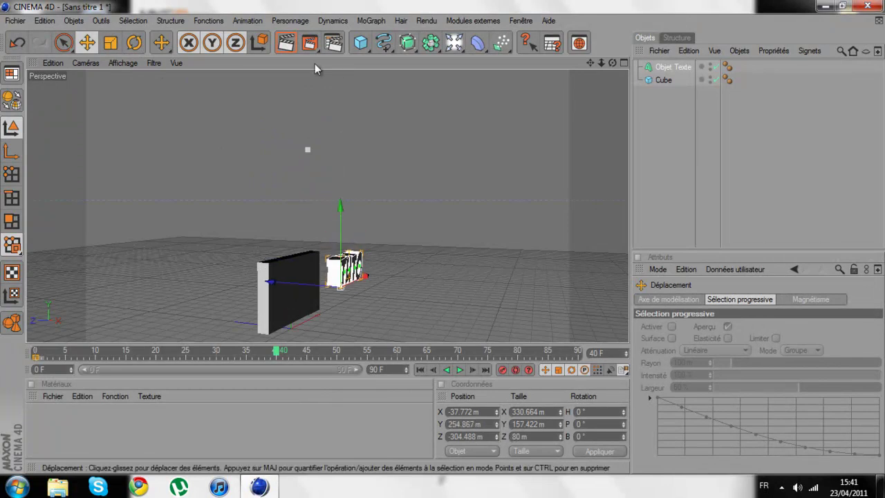
Spin the TUTO text freely to about H 177°, P -537°, B 514° and record a keyframe at frame 40.
left_click(134, 42)
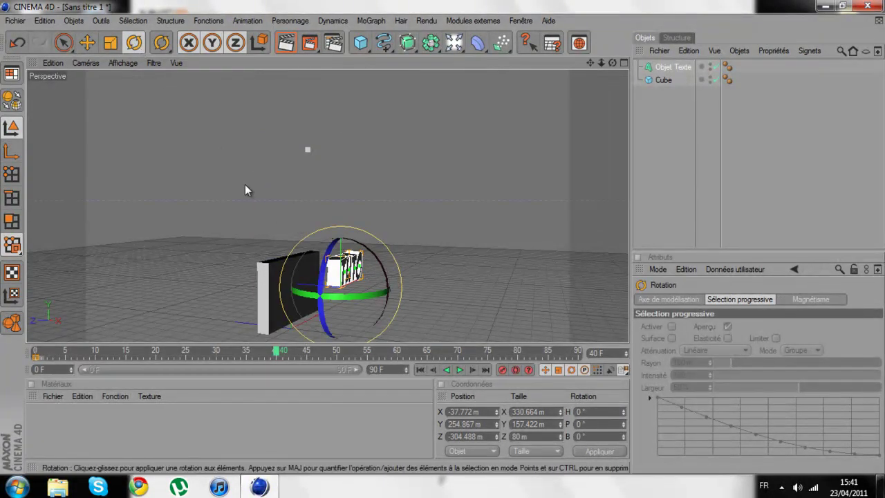
left_click_drag(246, 192, 415, 306)
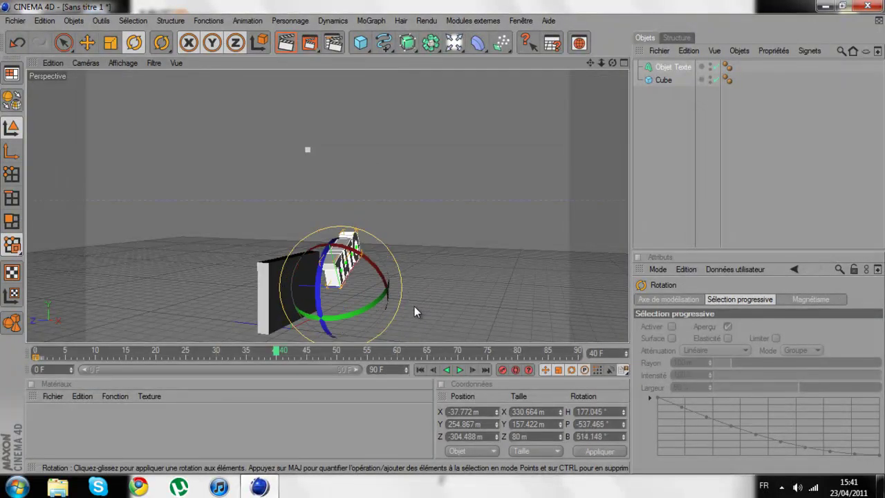
left_click(501, 372)
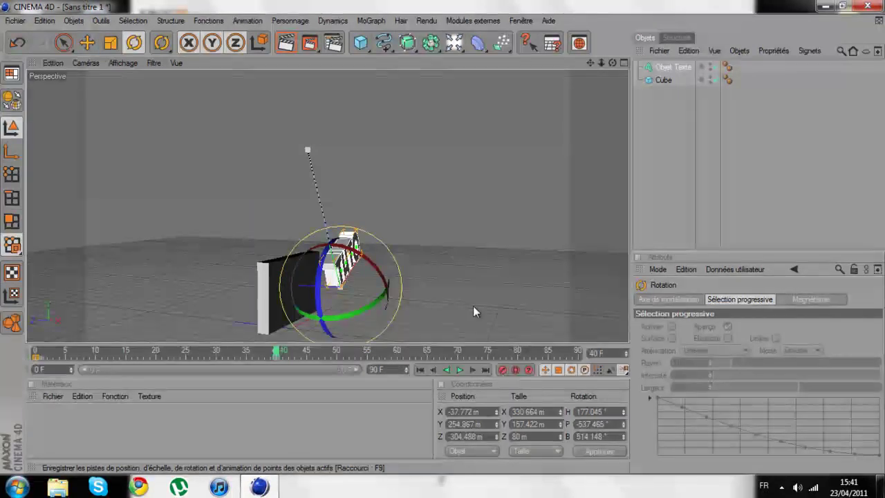
Play the animation from the start to check the text's tumbling fall.
left_click(420, 370)
left_click(460, 370)
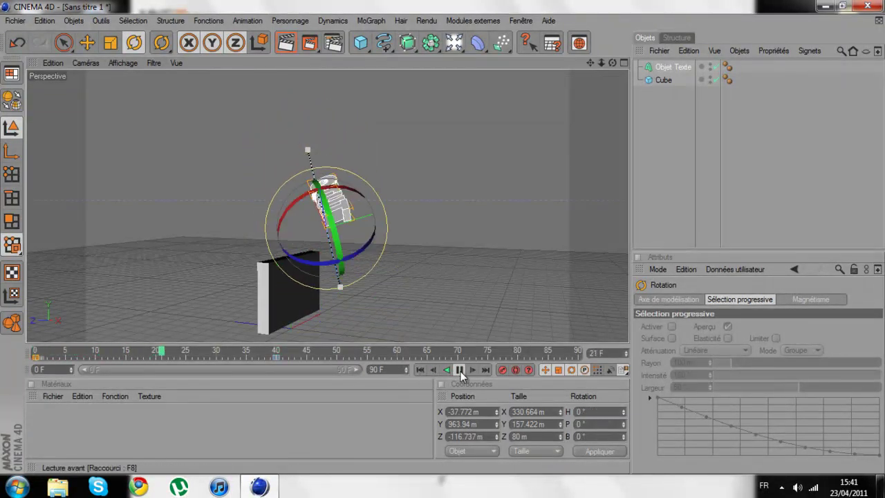
left_click(460, 370)
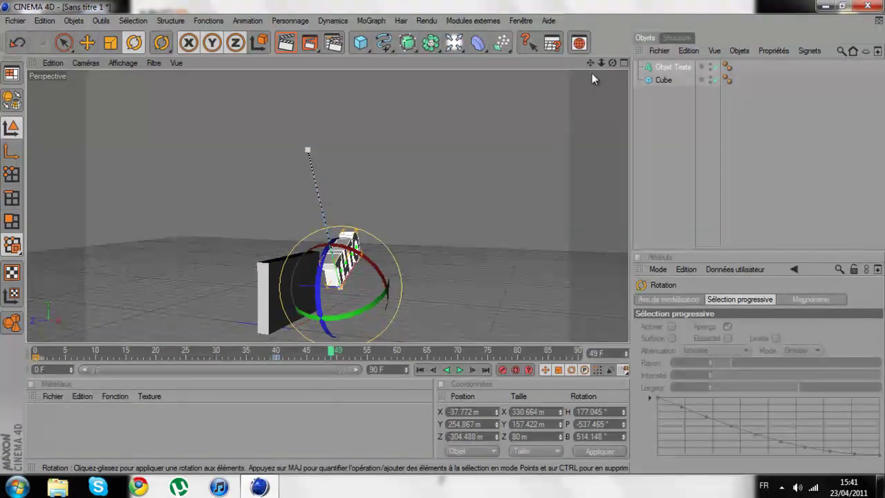
At frame 55, reset the TUTO text's H, P and B rotation to 0°.
mouse_move(444, 237)
left_mouse_down("alt")
mouse_move(452, 242)
mouse_move(413, 222)
mouse_move(452, 220)
mouse_move(442, 246)
left_mouse_up("alt")
left_click_drag(334, 352, 368, 361)
scroll(377, 296, "up", 4)
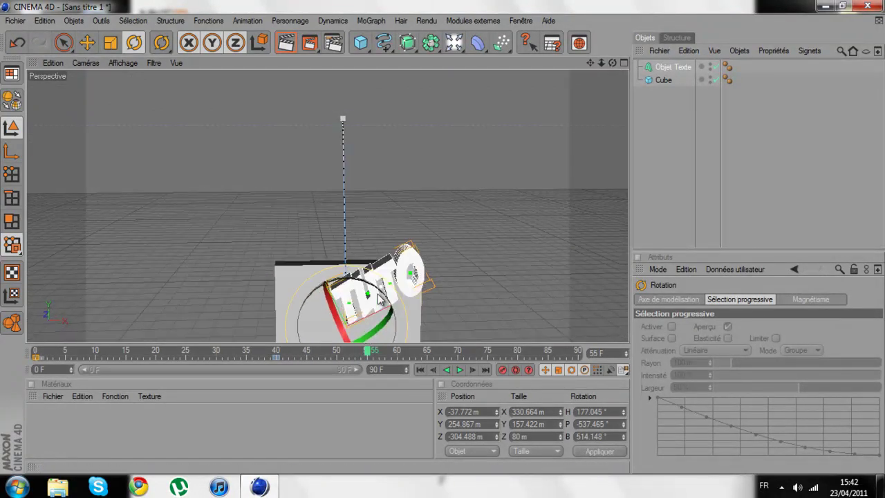
scroll(379, 297, "down", 1)
left_click(87, 47)
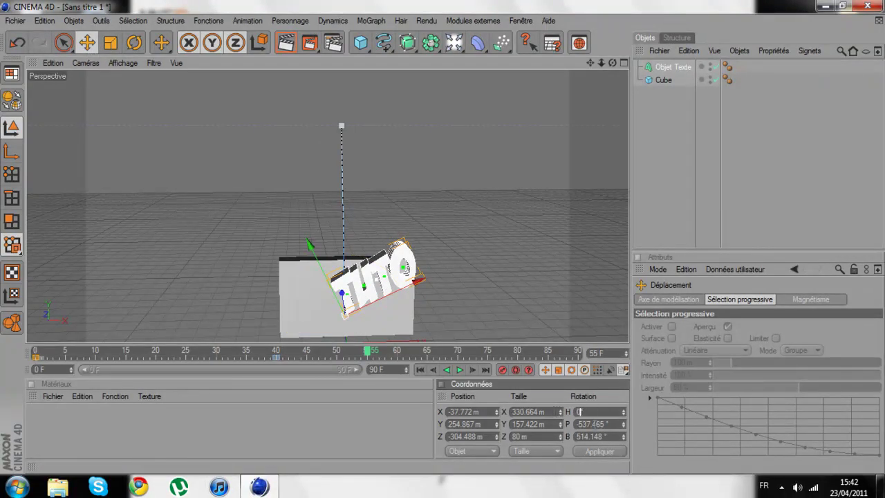
left_click(588, 424)
type("0")
key("Return")
Place the TUTO text against the slab's front face, at X about -185 m, Y about 194 m and Z about -114 m.
scroll(506, 175, "up", 3)
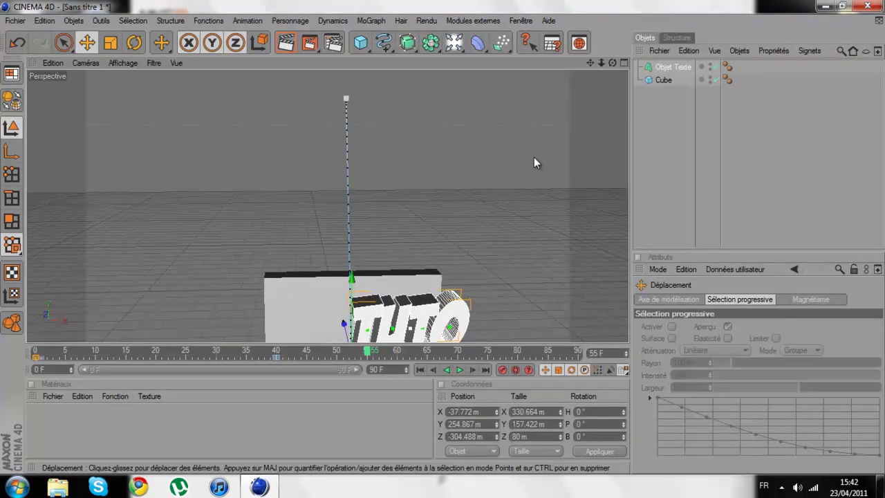
scroll(534, 159, "down", 1)
mouse_move(440, 335)
left_mouse_down()
mouse_move(443, 237)
mouse_move(437, 331)
left_mouse_up()
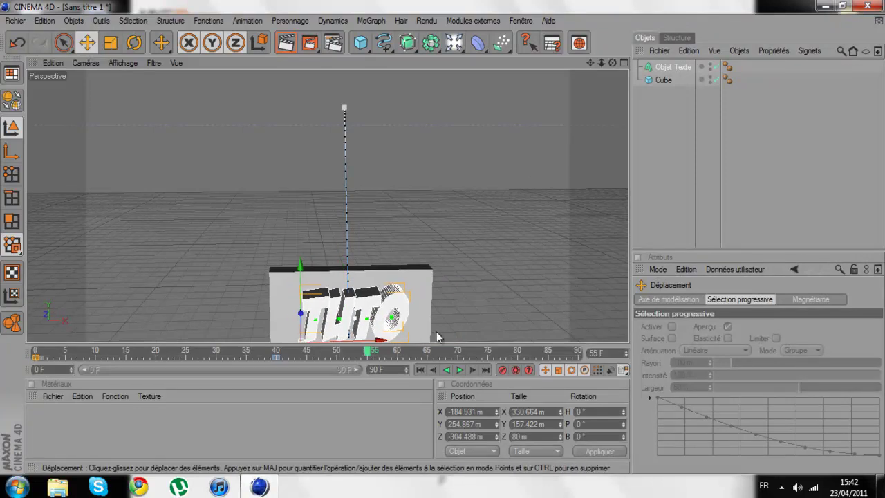
left_click_drag(614, 64, 406, 187)
left_click_drag(292, 260, 441, 237)
left_click_drag(284, 187, 441, 242)
scroll(321, 221, "up", 6)
left_click_drag(220, 341, 443, 237)
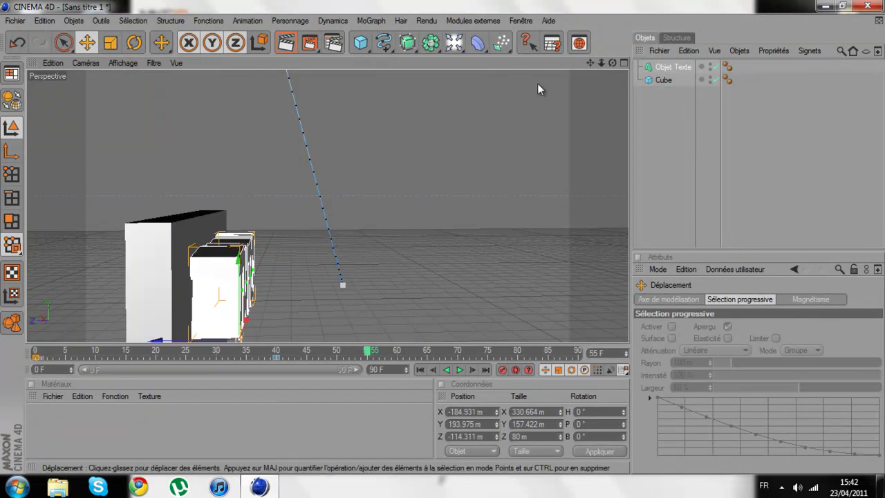
left_click_drag(613, 62, 442, 237)
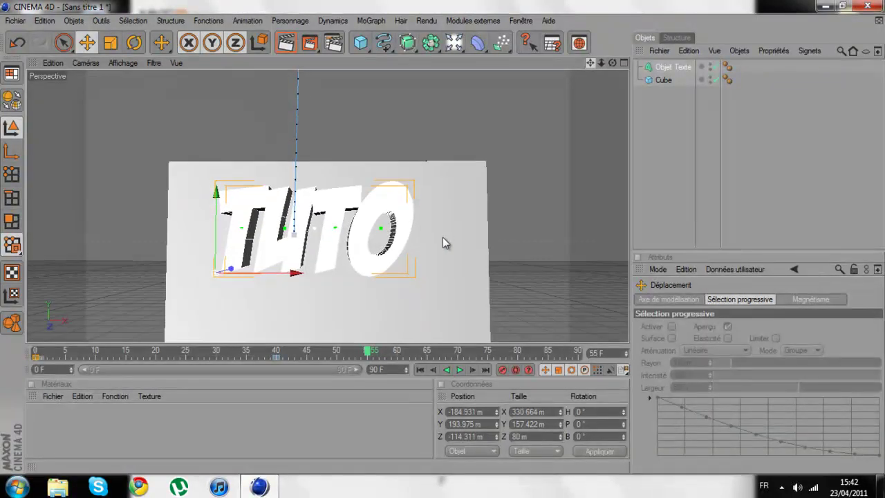
Shift the TUTO text sideways to X about -164 m to centre it on the slab and record a keyframe at frame 55.
left_click(648, 110)
left_click_drag(612, 63, 442, 237)
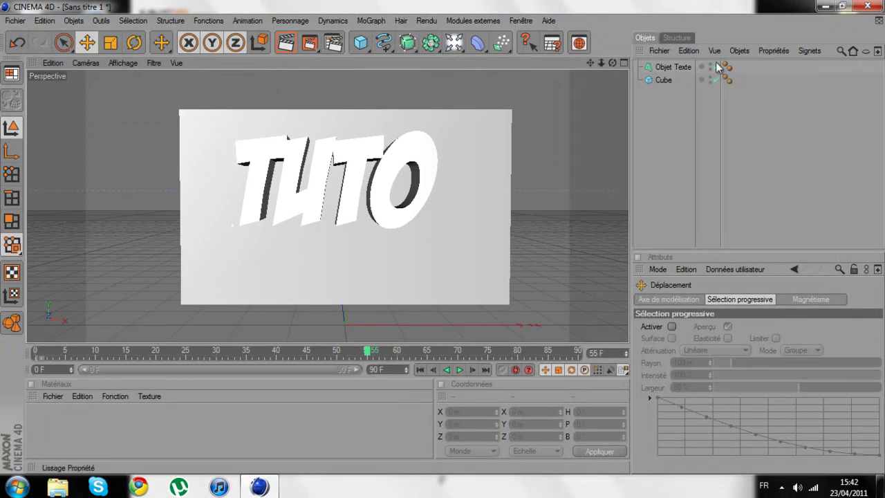
left_click(672, 67)
left_click_drag(315, 228, 328, 229)
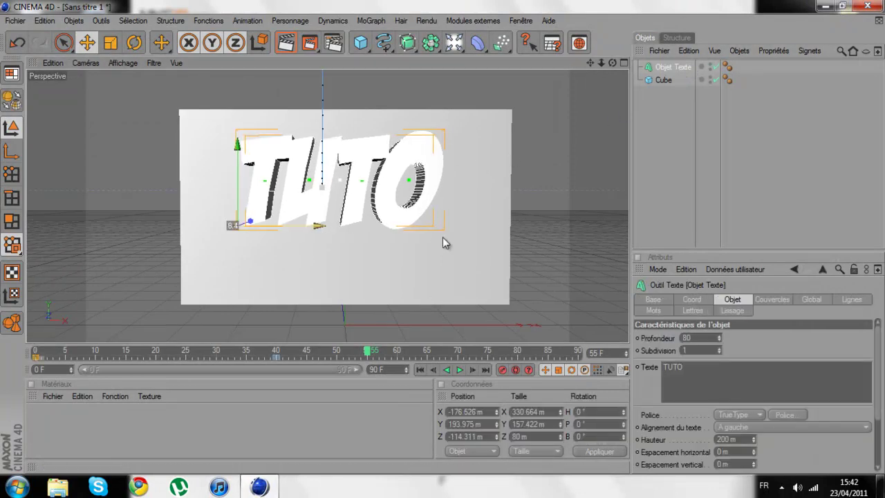
left_click(502, 370)
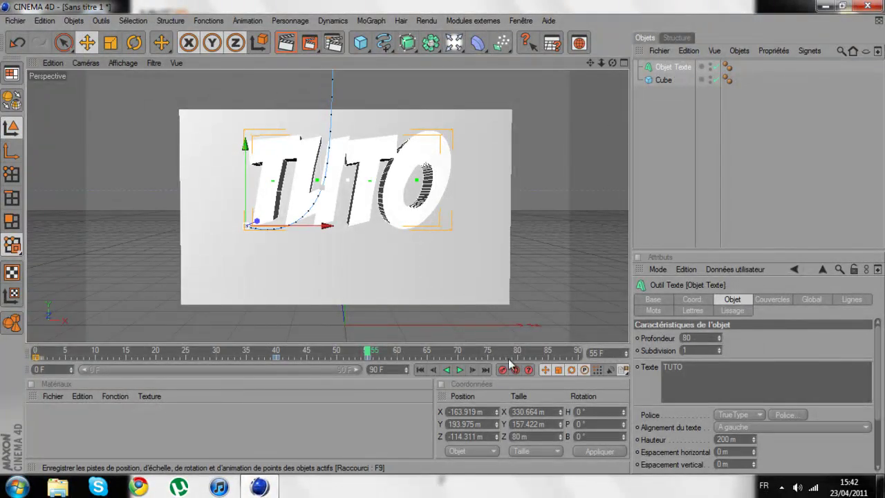
Frame the slab from the front, play the animation from frame 0 to check the text's landing, and return to the start.
left_click(420, 370)
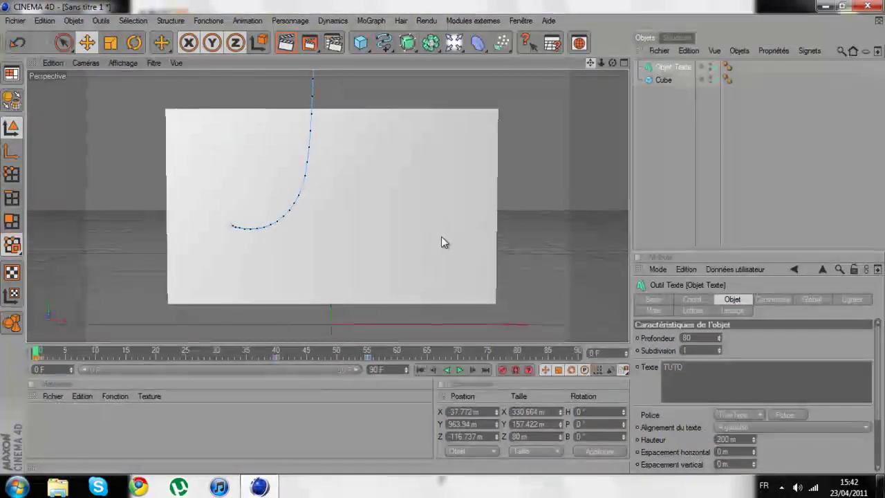
mouse_move(441, 236)
left_mouse_down("alt")
mouse_move(433, 244)
mouse_move(443, 237)
left_mouse_up("alt")
left_click_drag(592, 64, 446, 237)
left_click_drag(600, 65, 444, 237)
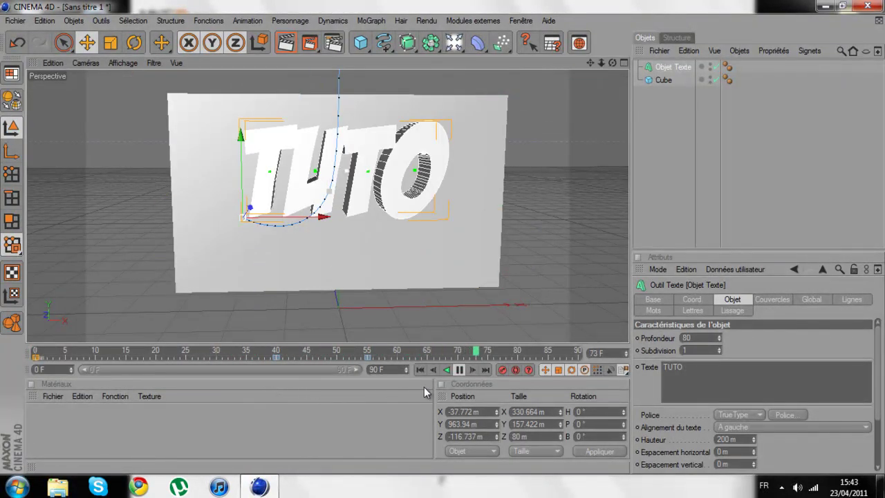
left_click(453, 368)
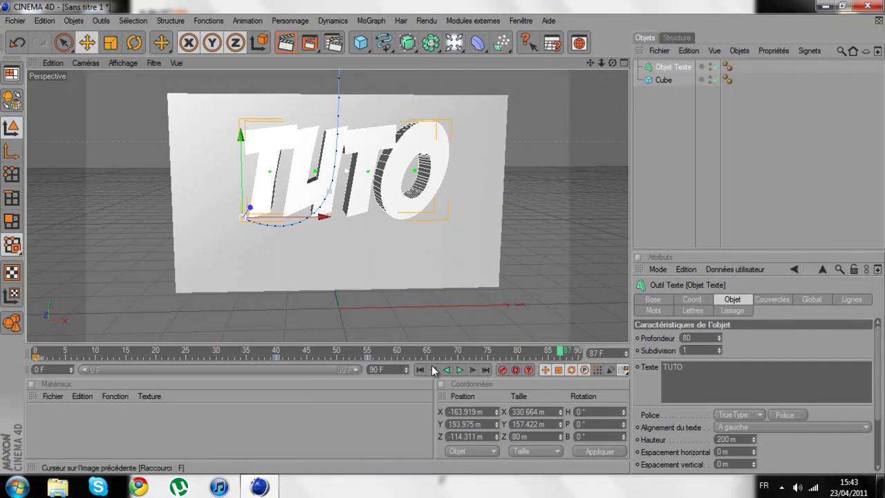
left_click(423, 370)
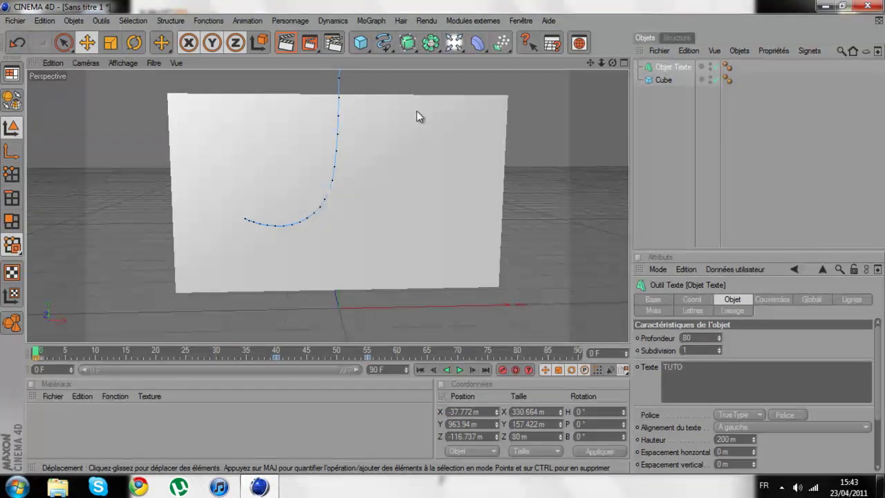
left_click_drag(611, 64, 586, 91)
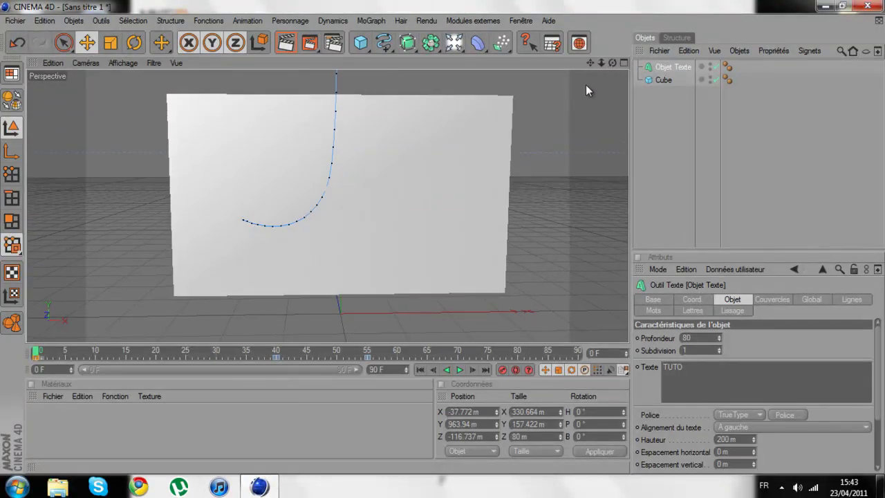
Create a new material with a pure red colour (255, 0, 0) and enable its reflection.
double_click(97, 416)
double_click(40, 419)
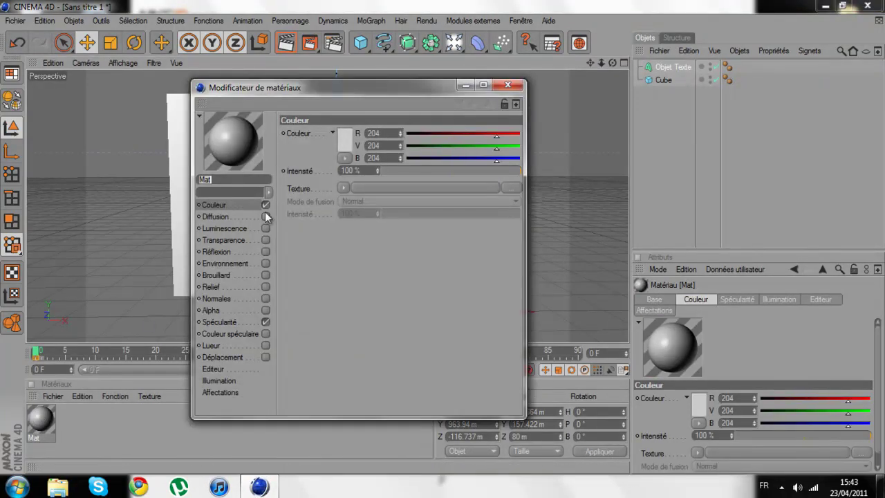
left_click(341, 142)
left_click(351, 97)
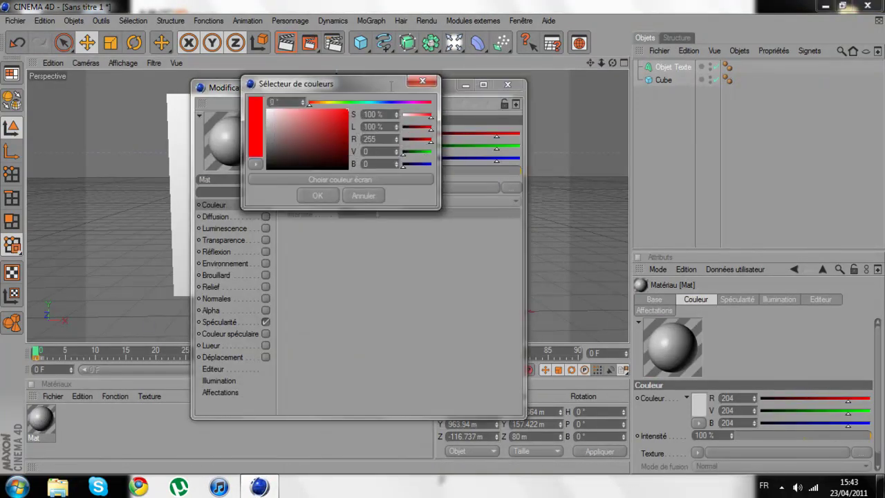
left_click(323, 194)
left_click(266, 252)
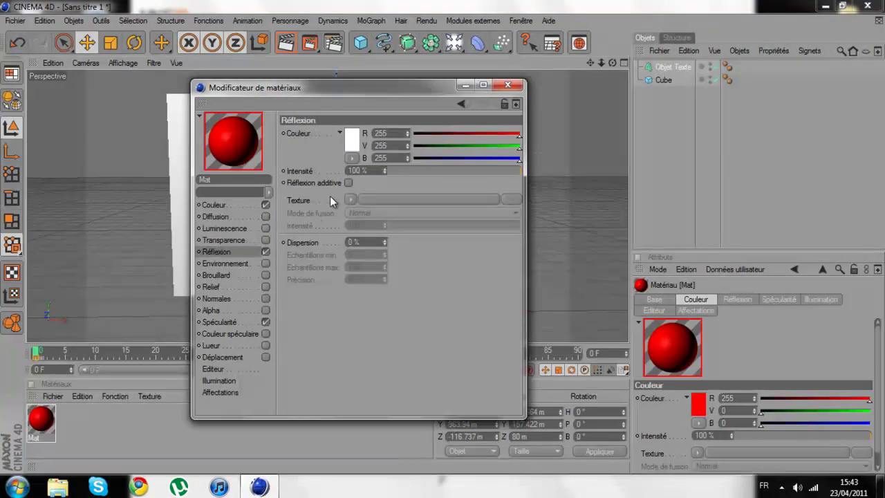
Set the red material's reflection intensity to 30% with a Fresnel texture at 10%, and apply the material to the text object.
left_click_drag(431, 173, 428, 173)
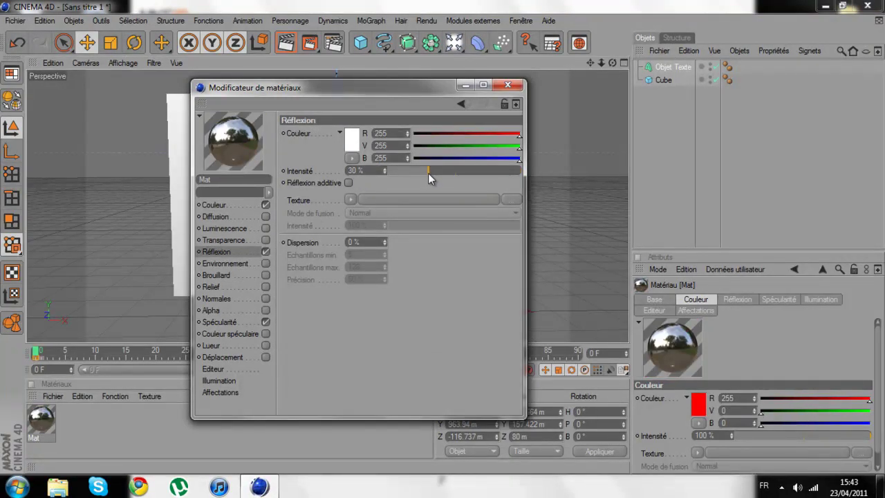
left_click(350, 200)
left_click(366, 335)
left_click(403, 262)
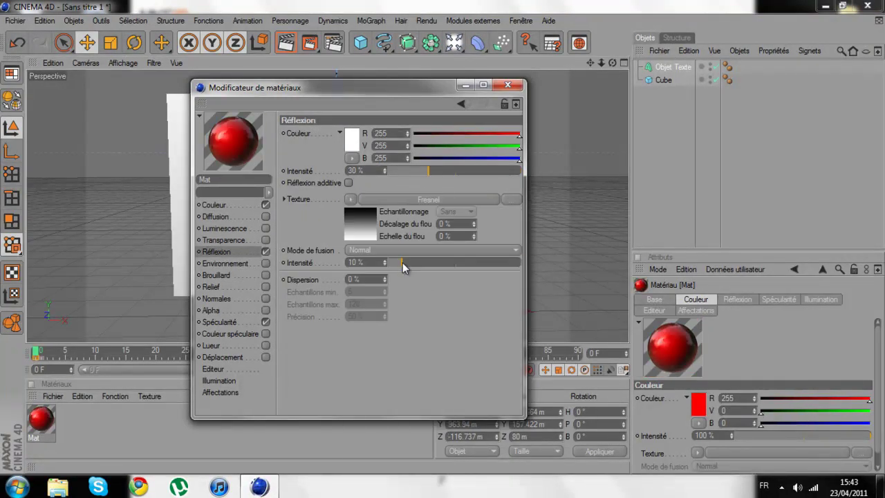
left_click(507, 84)
left_click_drag(583, 79, 663, 67)
Create a second material and set its colour to a near-white tone (255, 246, 246).
double_click(177, 424)
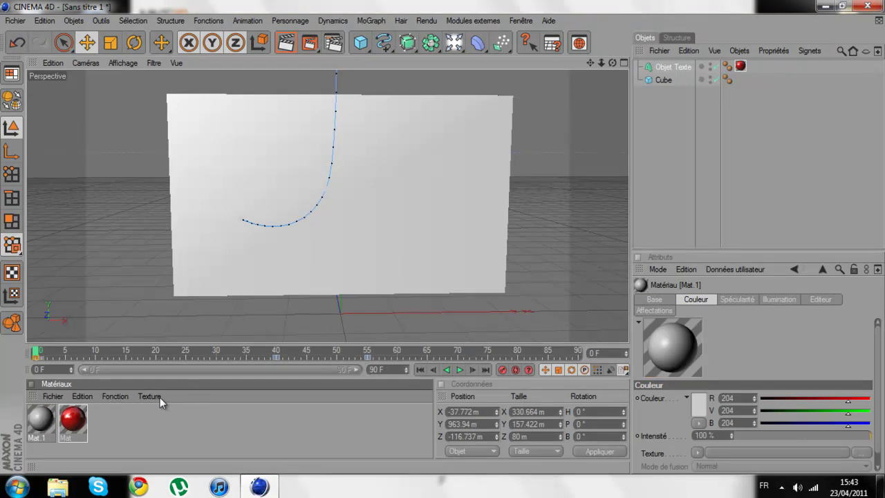
double_click(40, 419)
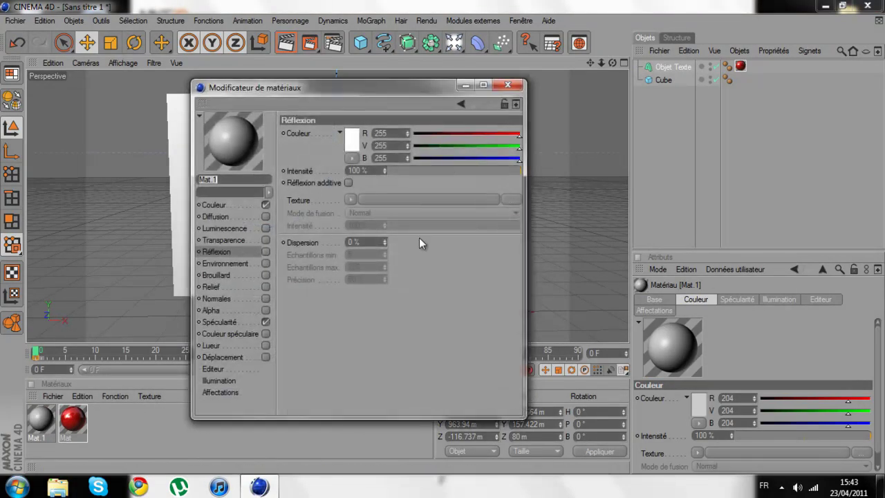
left_click(260, 206)
left_click(346, 139)
left_click_drag(271, 121, 268, 90)
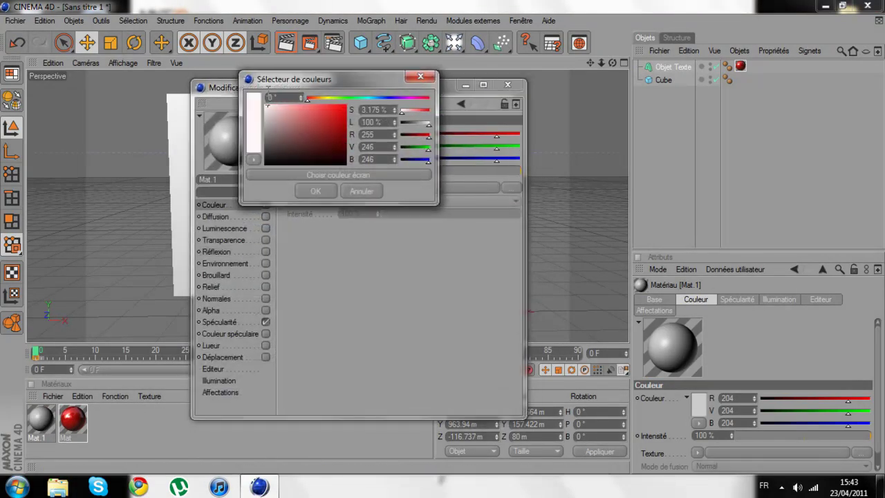
left_click(317, 190)
Give the near-white material a 25% reflection with a Fresnel texture at 21%, and apply it to the cube.
left_click(265, 251)
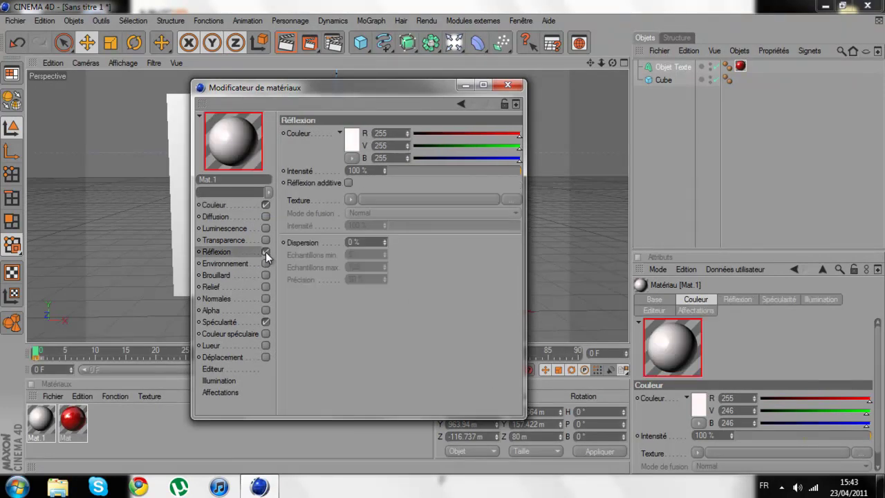
left_click(354, 141)
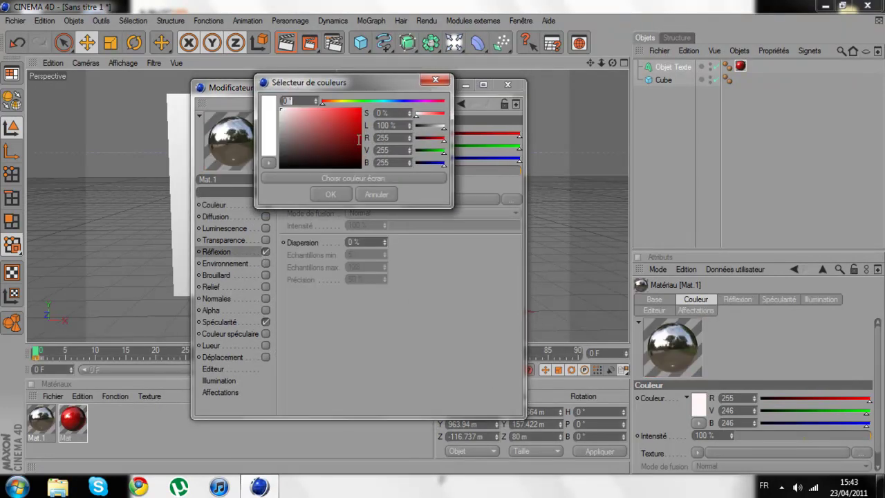
left_click(330, 194)
left_click(405, 173)
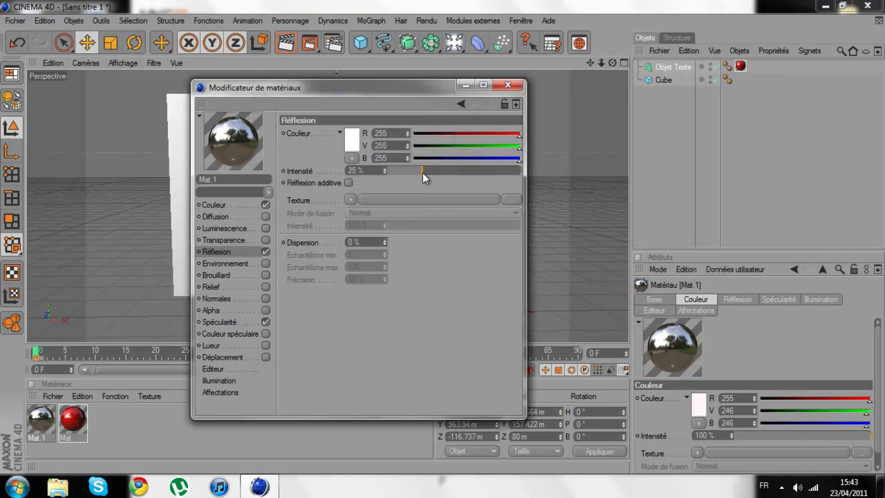
left_click(350, 199)
left_click(363, 338)
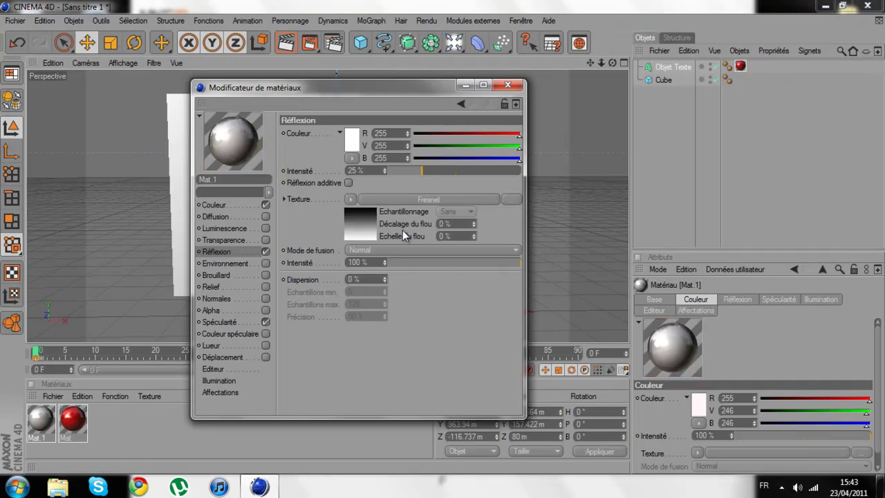
left_click(417, 262)
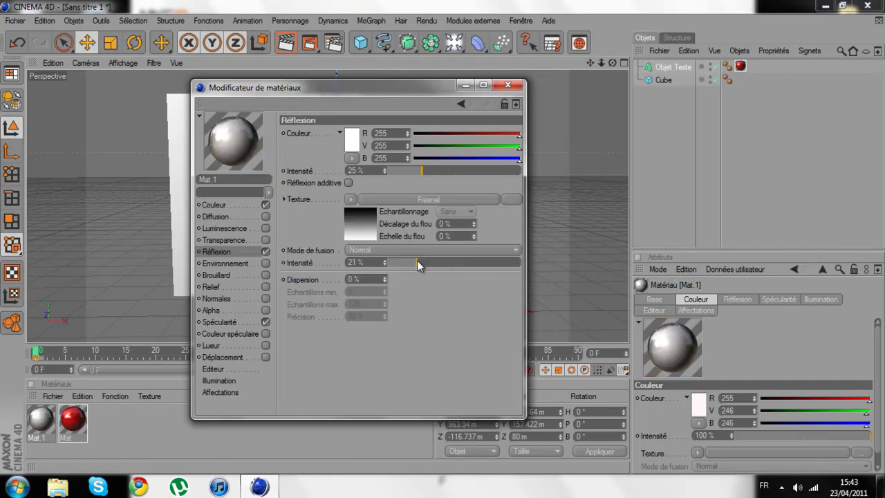
left_click(507, 85)
left_click_drag(663, 85, 666, 80)
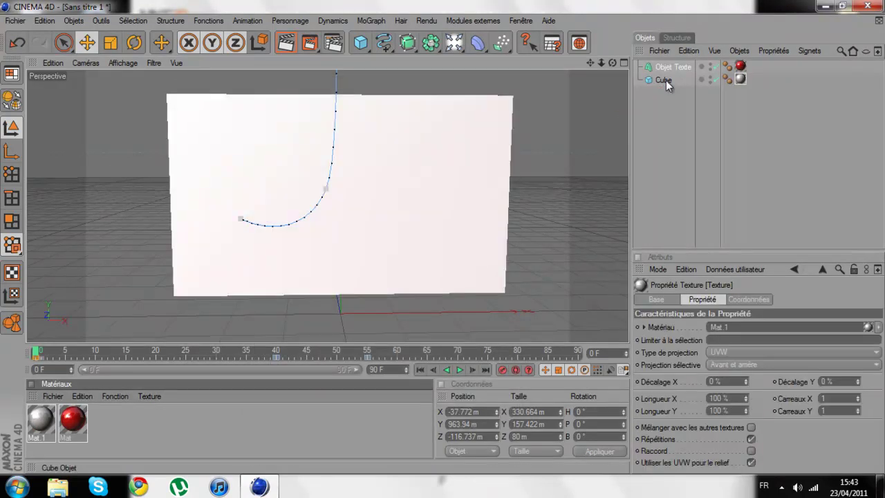
Add an Omni light and move it in front of the slab to X about 277 m, Y 0 m, Z about -328 m.
left_click_drag(613, 63, 443, 238)
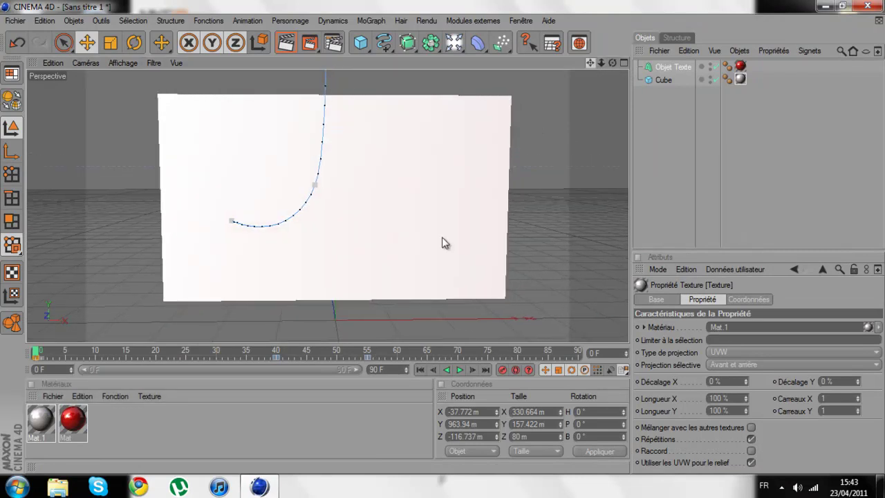
left_click(455, 51)
left_click_drag(612, 63, 464, 246)
left_click_drag(311, 283, 443, 238)
left_click_drag(602, 62, 537, 141)
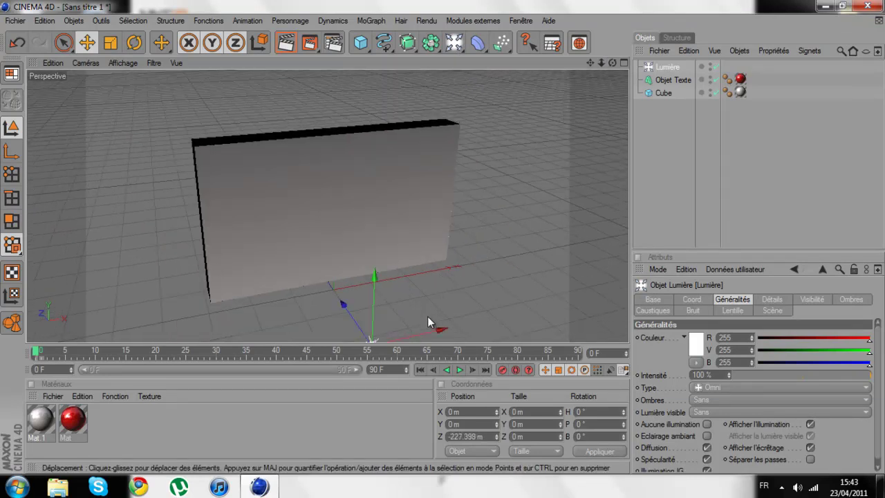
left_click_drag(434, 328, 446, 236)
left_click_drag(444, 283, 445, 262)
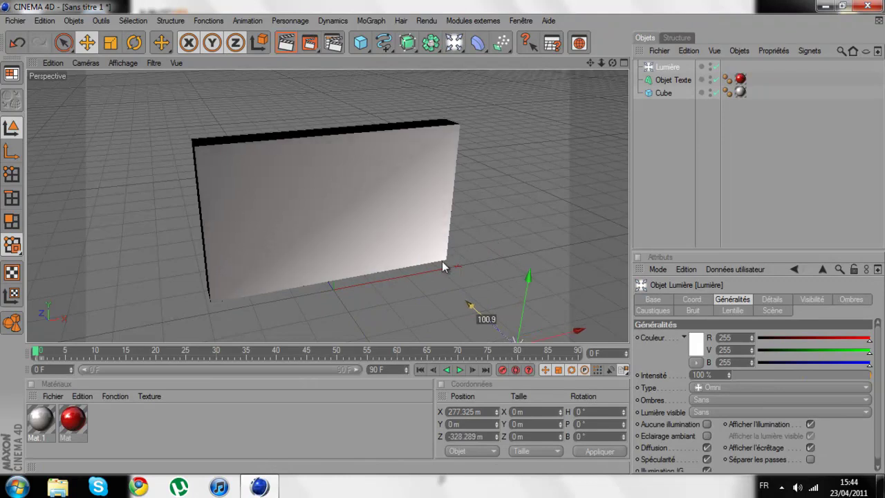
scroll(593, 102, "down", 1)
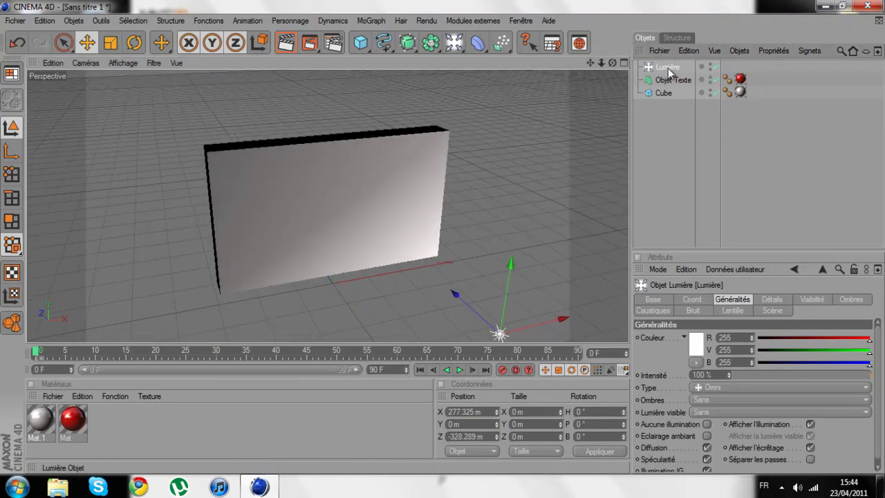
Duplicate the light and move the copy along the X axis to about -267 m.
left_click_drag(668, 68, 672, 63, "ctrl")
left_click_drag(560, 312, 433, 238)
scroll(436, 263, "down", 2)
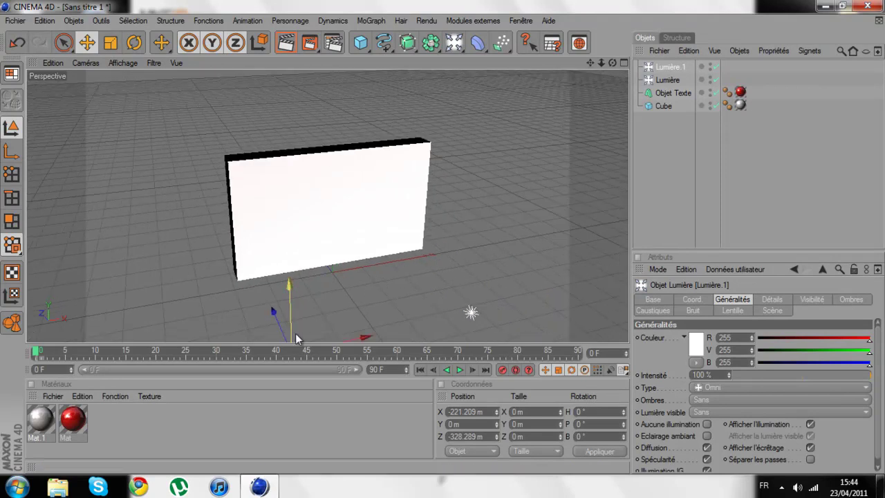
left_click_drag(357, 337, 339, 340)
Duplicate the second light and place the copy high in front of the slab at X about 63 m and Y about 372 m.
left_click_drag(695, 74, 680, 64)
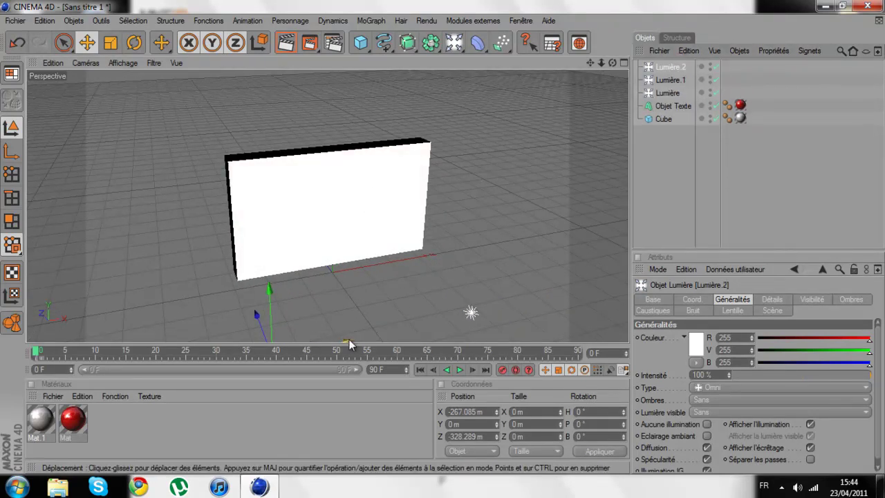
left_click_drag(349, 339, 442, 236)
left_click_drag(612, 63, 536, 152)
scroll(518, 173, "up", 5)
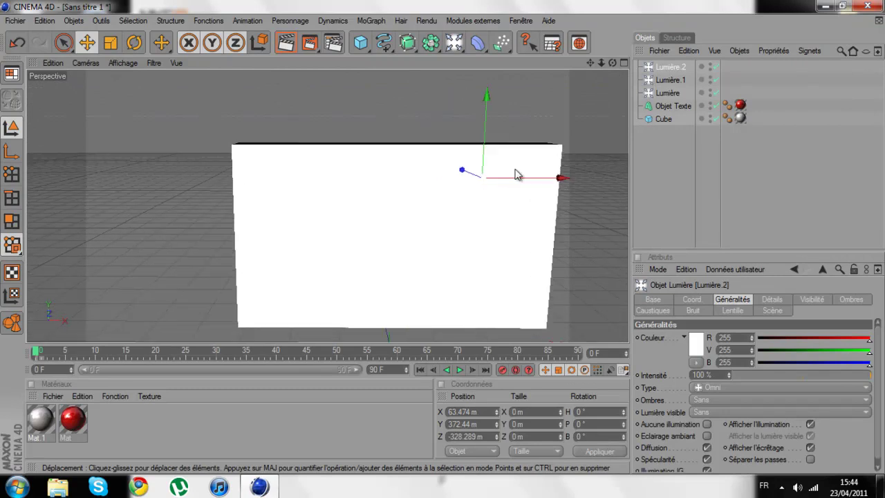
Frame the slab from the front, play the animation to frame 41 and render the active view.
mouse_move(592, 62)
left_mouse_down()
mouse_move(444, 242)
mouse_move(592, 62)
left_mouse_up()
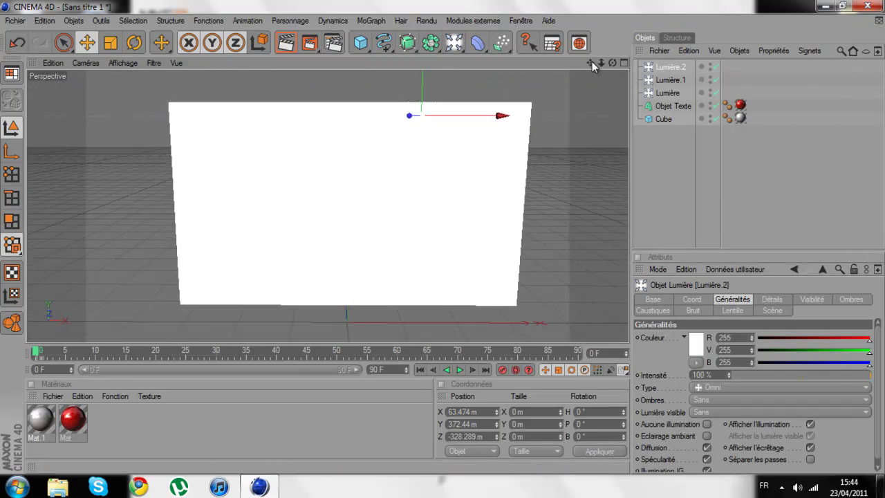
left_click(460, 371)
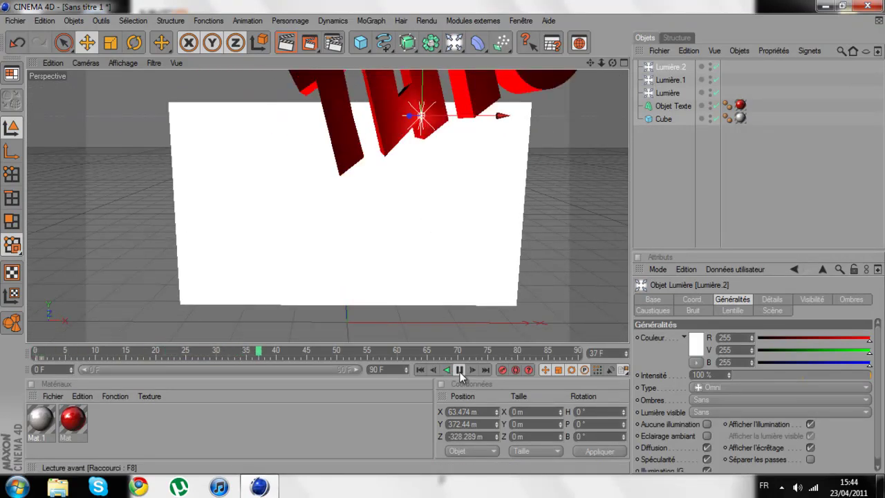
left_click(460, 370)
left_click(285, 42)
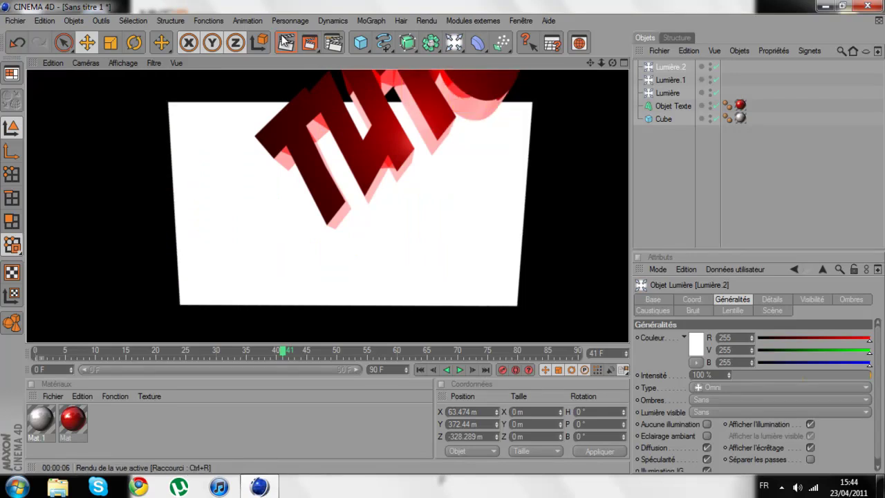
Play the animation on to frame 53 and render the active view to check the text and slab.
left_click(460, 370)
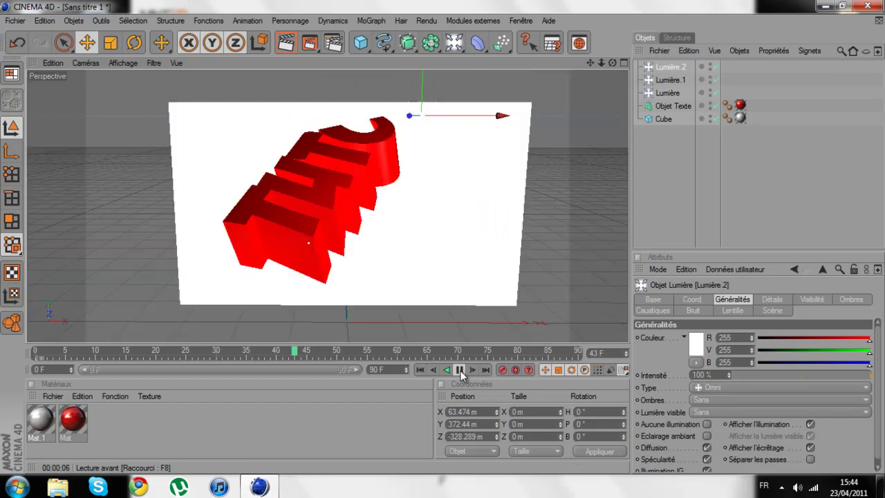
left_click(460, 371)
left_click(461, 371)
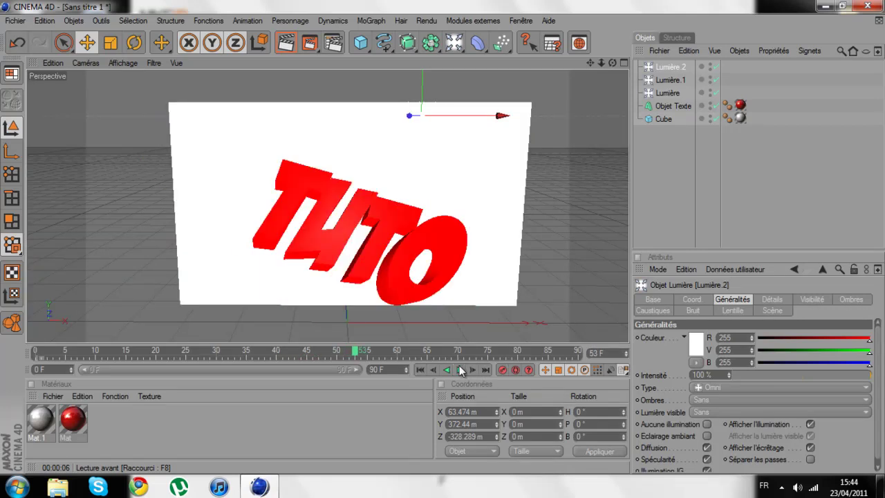
left_click(285, 44)
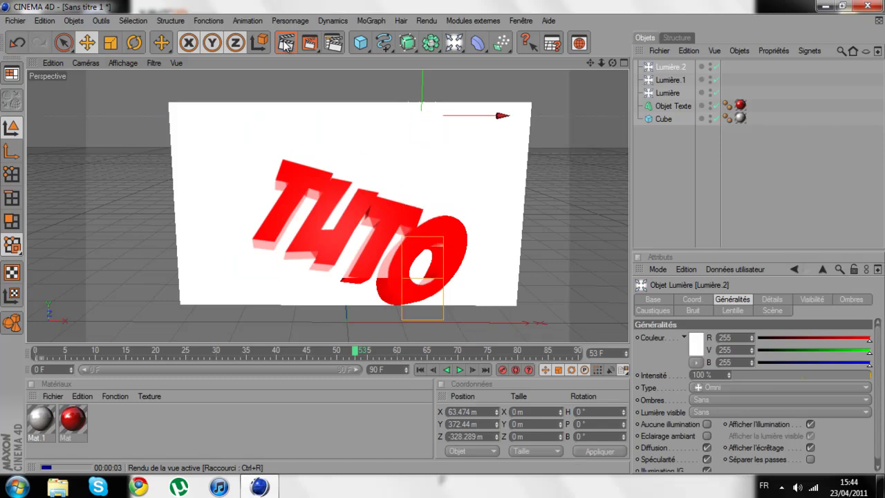
Darken the slab material's colour to grey (153, 145, 145).
left_click(740, 119)
left_click(54, 423)
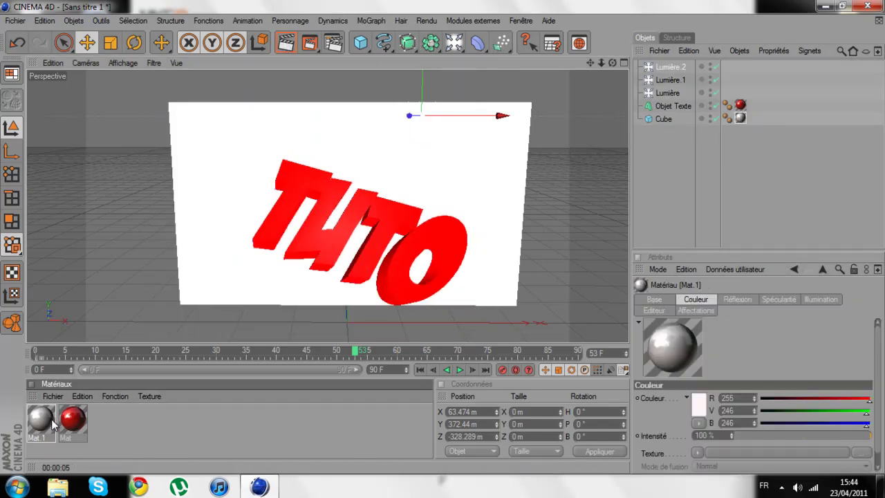
double_click(54, 424)
left_click(215, 205)
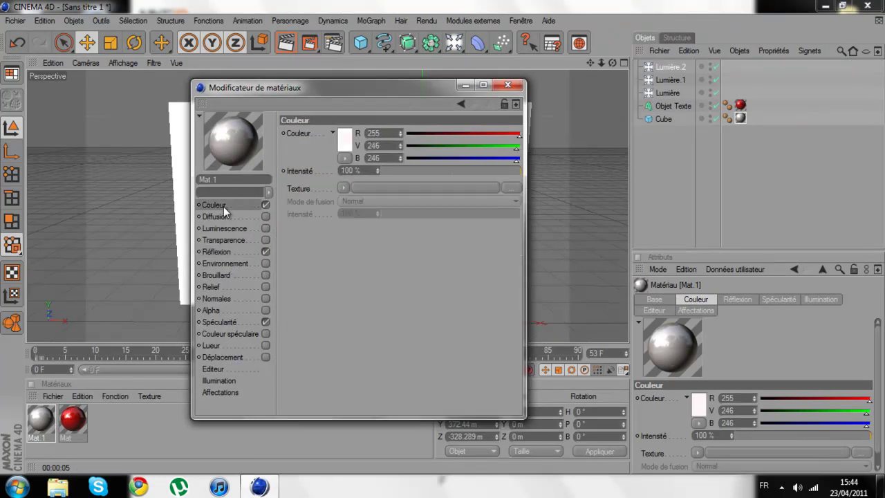
left_click(349, 138)
left_click_drag(276, 139, 280, 131)
left_click(325, 188)
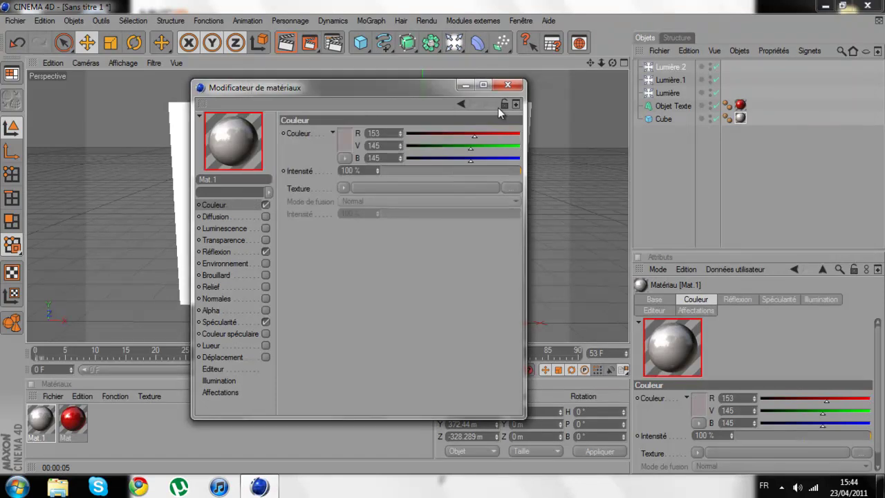
left_click(510, 85)
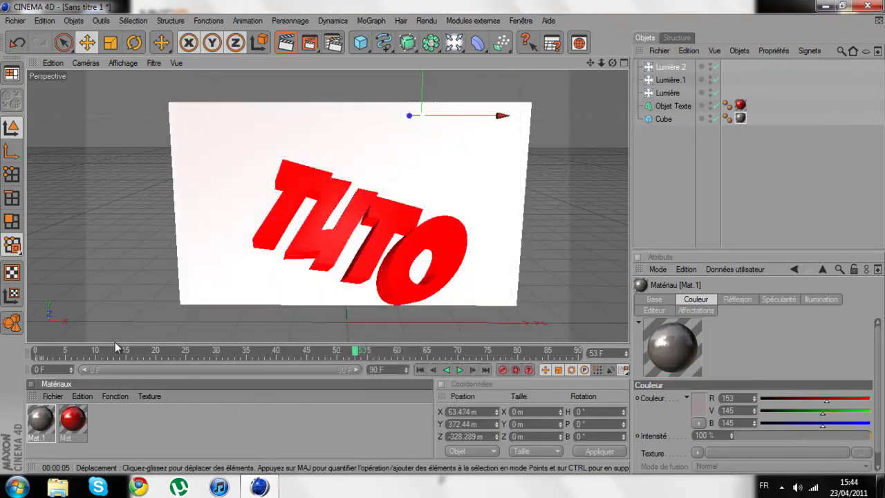
Render the active view at frame 53, play on to frame 64 and render it again to check the grey slab.
left_click(283, 48)
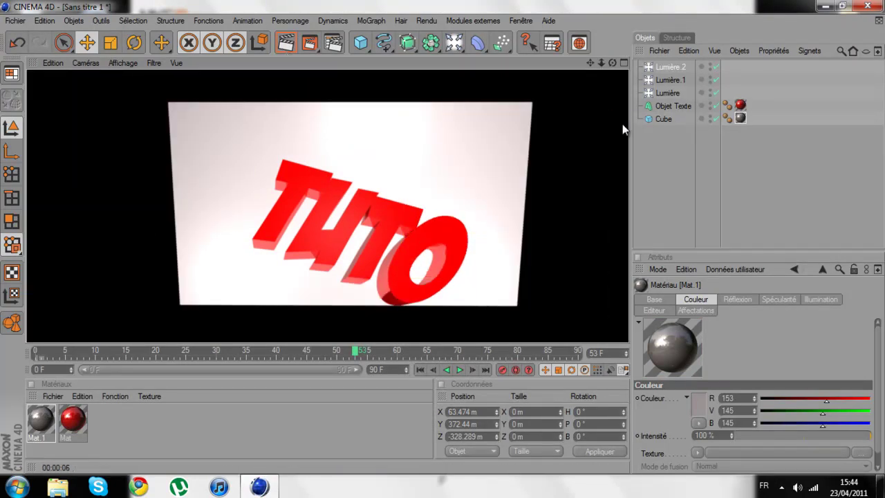
left_click(460, 369)
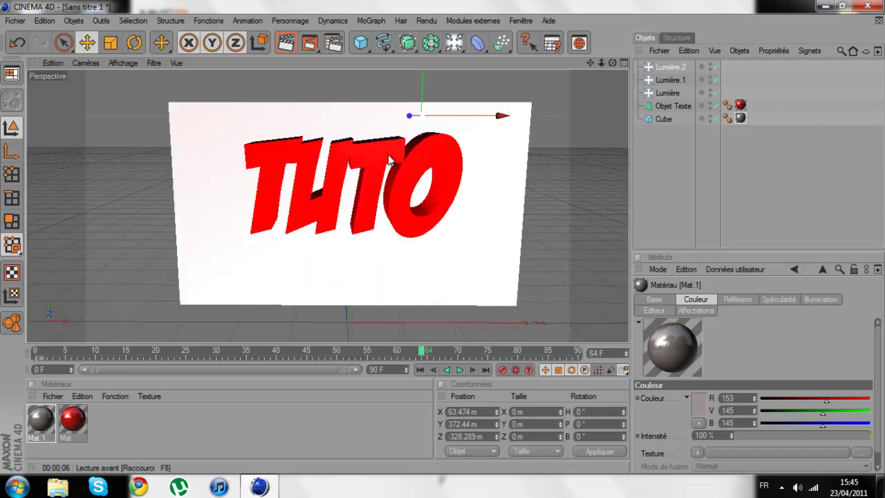
left_click(286, 42)
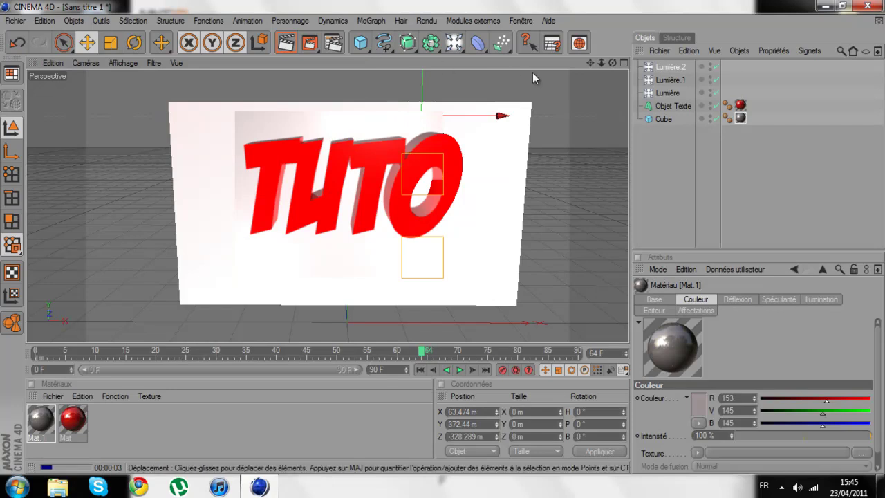
Deselect all objects and play the animation again from frame 0.
left_click_drag(613, 62, 443, 246)
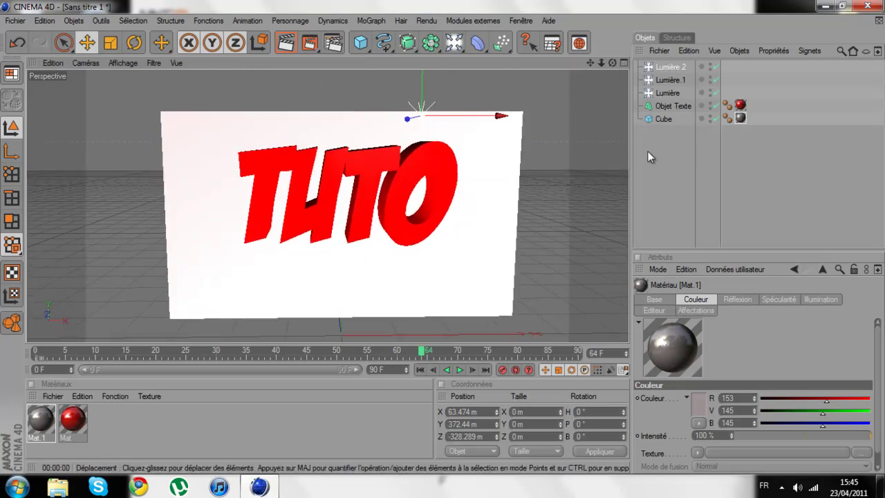
left_click(648, 152)
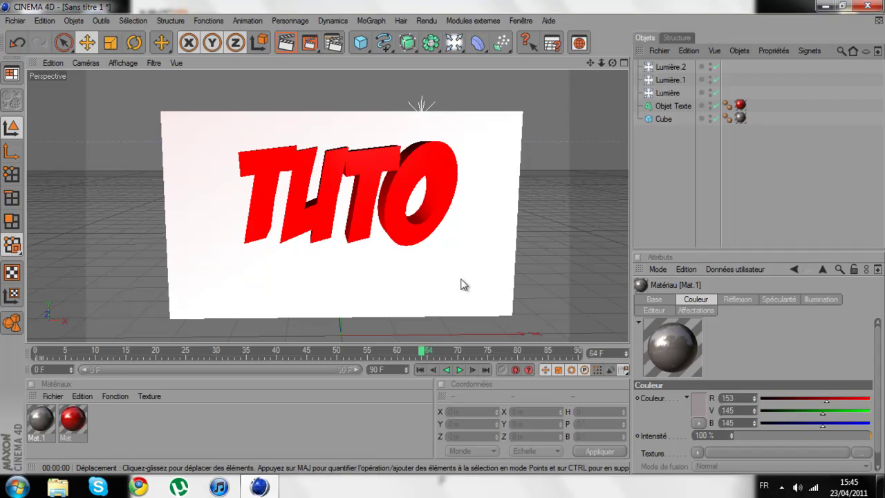
left_click(421, 369)
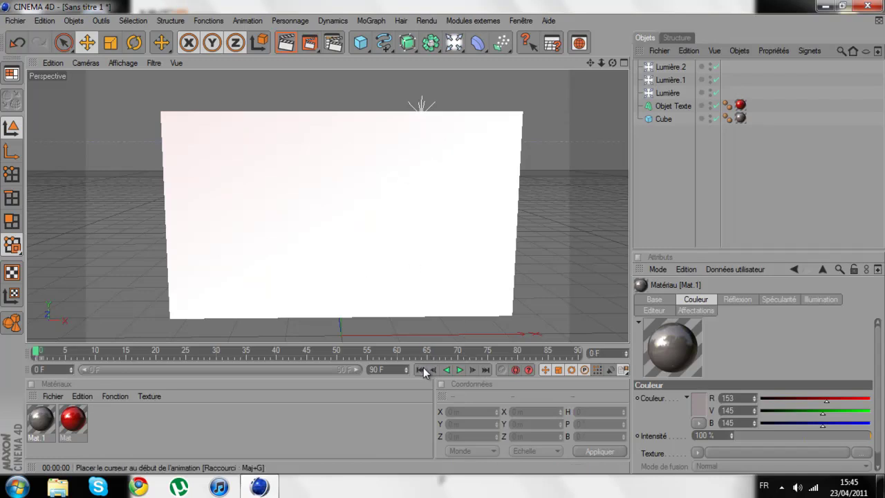
left_click(459, 370)
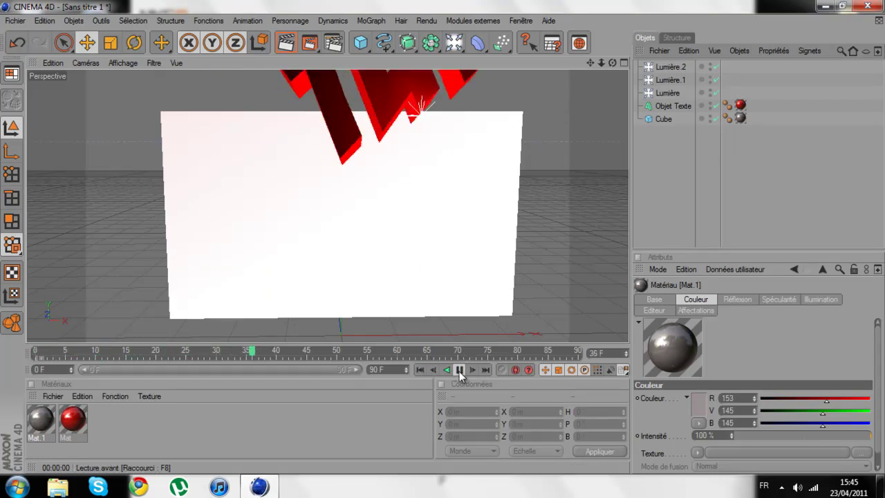
Stop playback at frame 53, add a camera matching a view framed on the slab and text, and look through it.
left_click(460, 370)
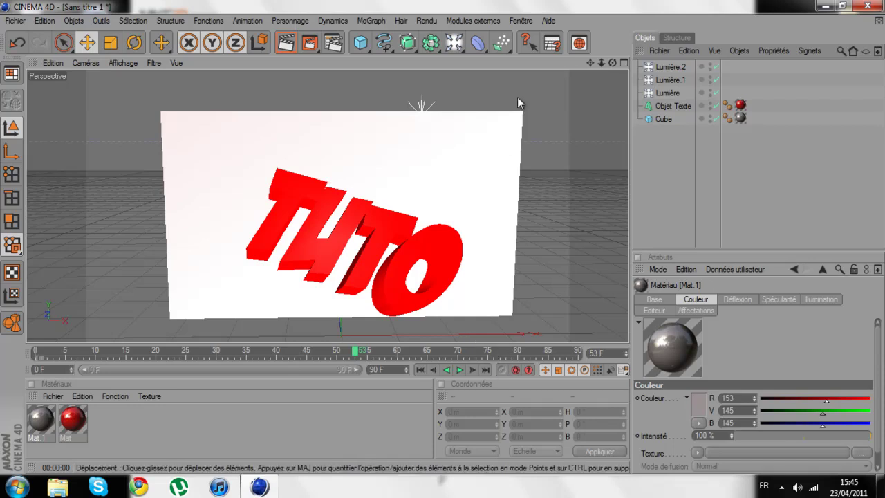
left_click_drag(589, 63, 441, 236)
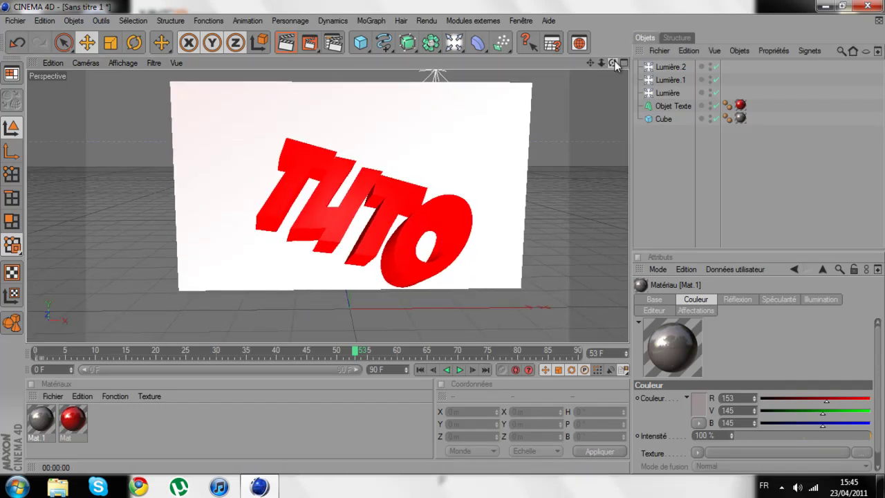
left_click_drag(612, 63, 443, 238)
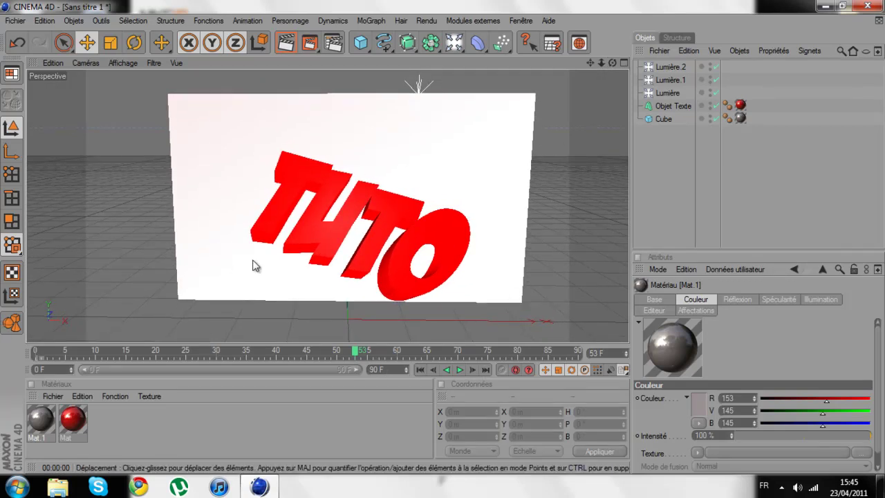
left_click_drag(612, 62, 443, 237)
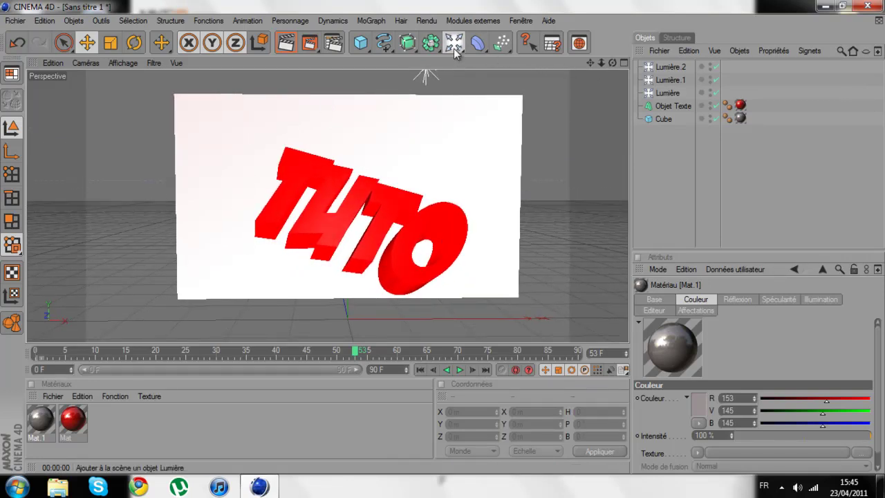
left_click_drag(456, 54, 695, 86)
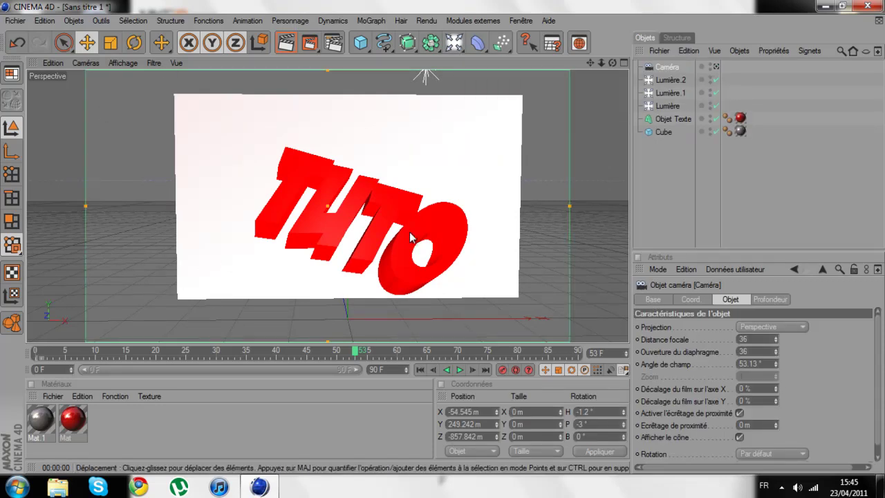
left_click(716, 66)
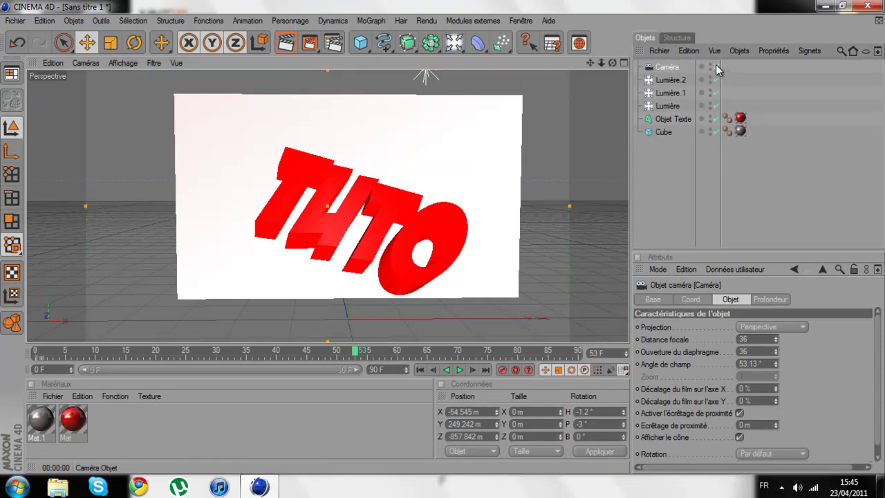
Set the camera's heading and pitch to 0° and reframe the slab from about X -2 m, Y 225 m, Z -858 m.
left_click_drag(590, 63, 446, 243)
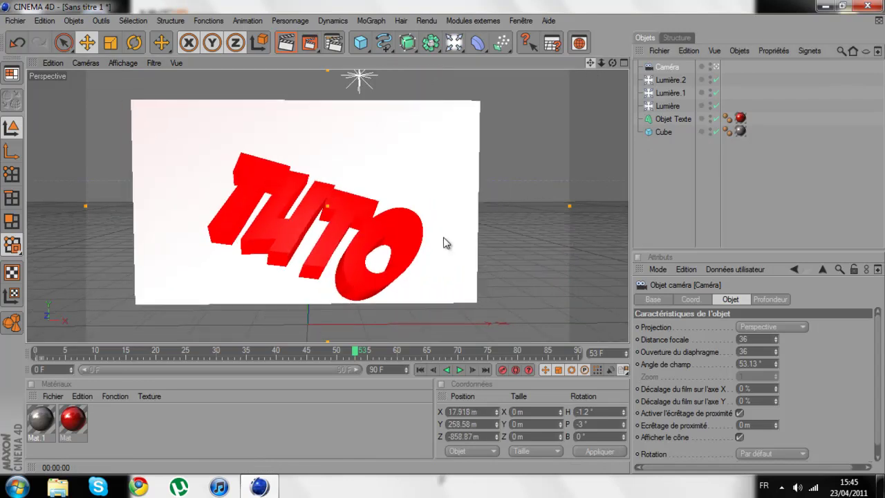
left_click_drag(590, 63, 446, 243)
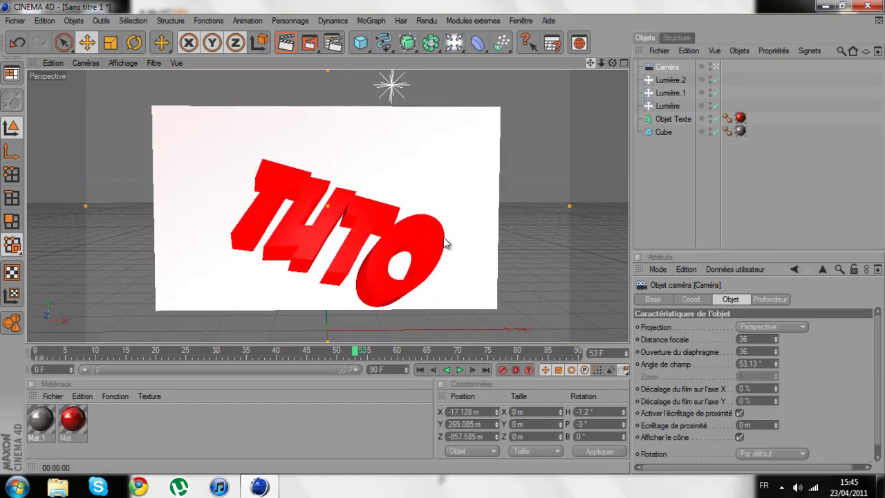
left_click_drag(610, 61, 442, 237)
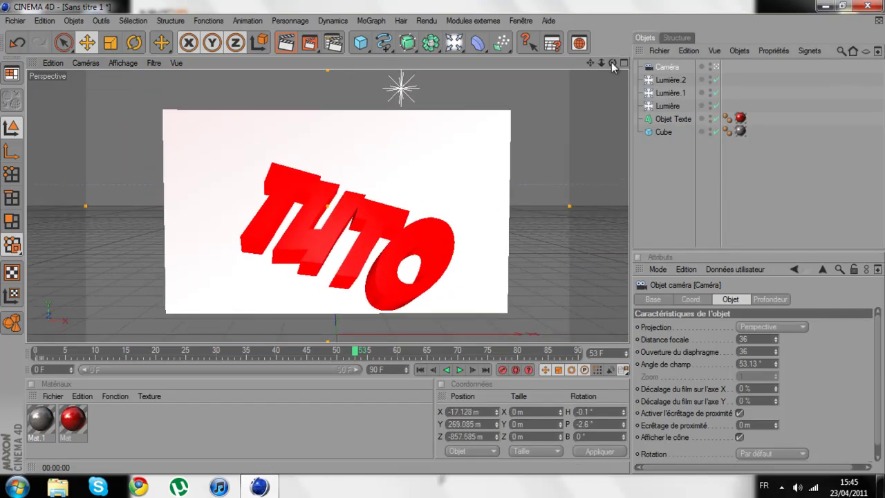
double_click(587, 411)
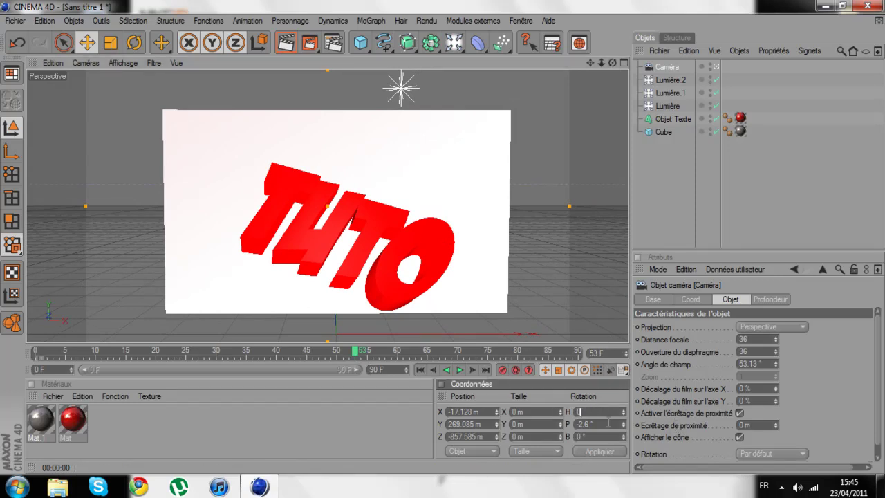
left_click(592, 447)
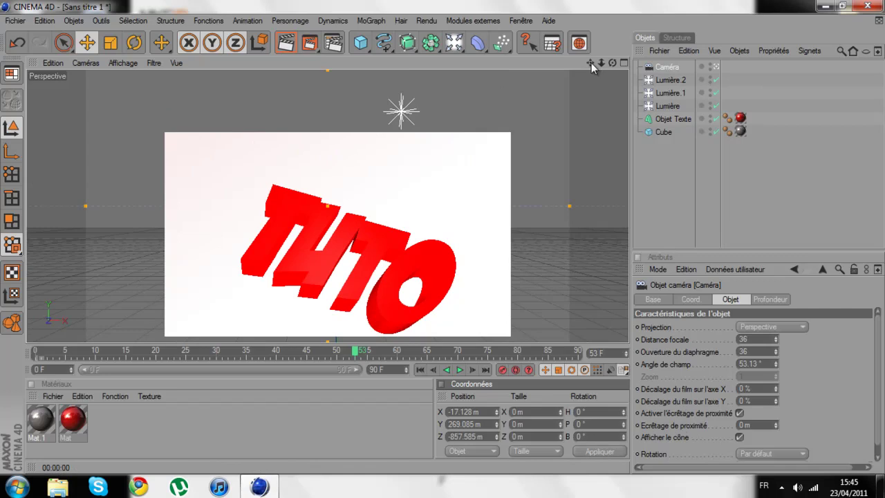
left_click_drag(591, 63, 444, 242)
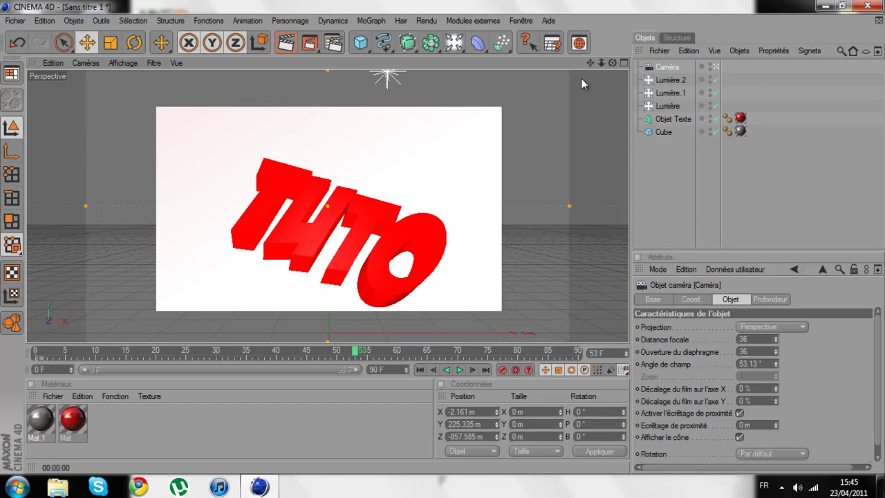
Play the animation from frame 0 to frame 62 to check the text's fall through the camera.
left_click(420, 370)
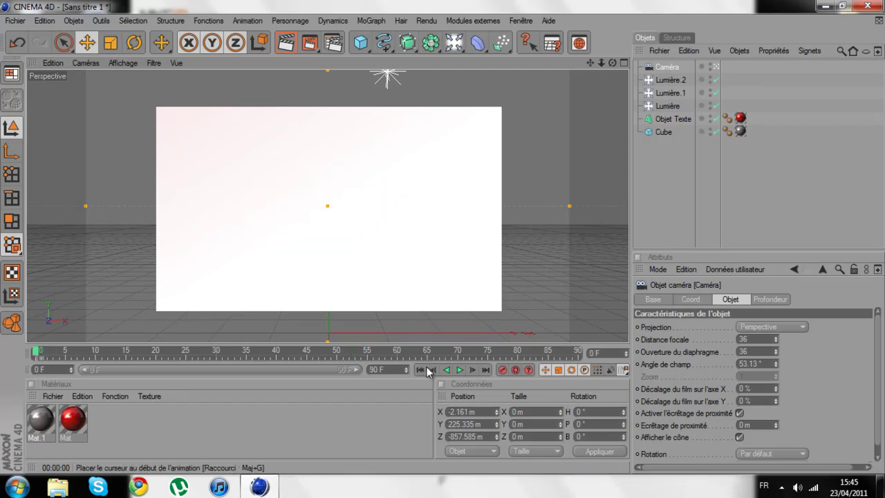
left_click(460, 370)
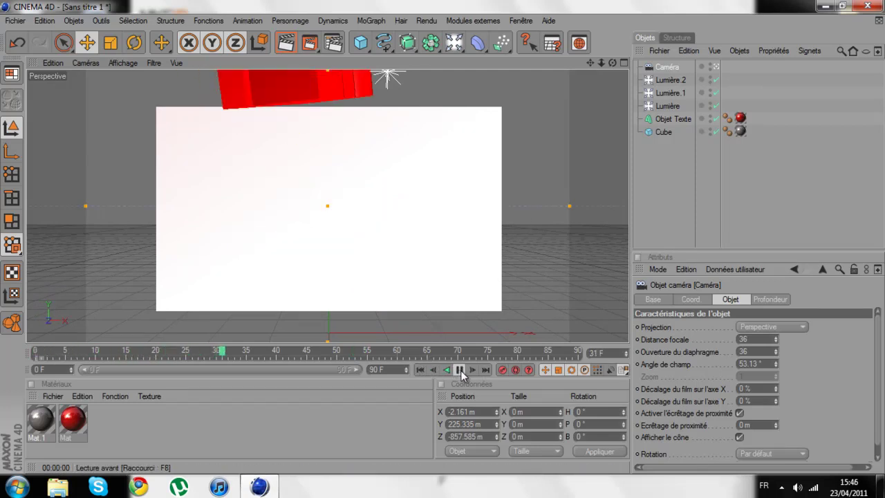
left_click(460, 370)
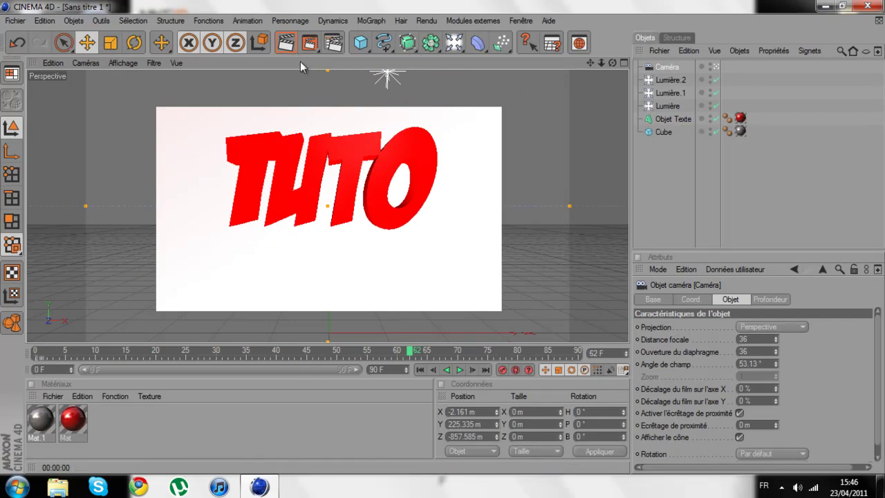
Review the anti-aliasing render settings, start rendering the animation to the Picture Viewer, and minimize the viewer.
left_click(333, 44)
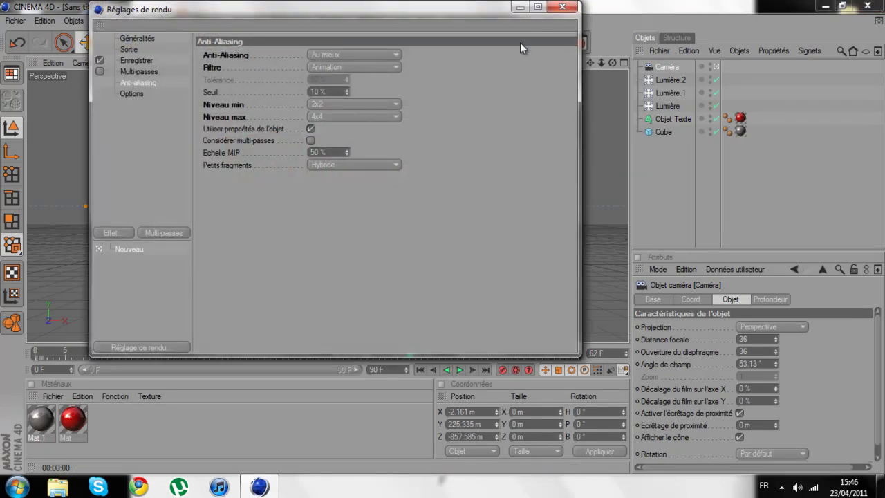
left_click(562, 6)
left_click(318, 44)
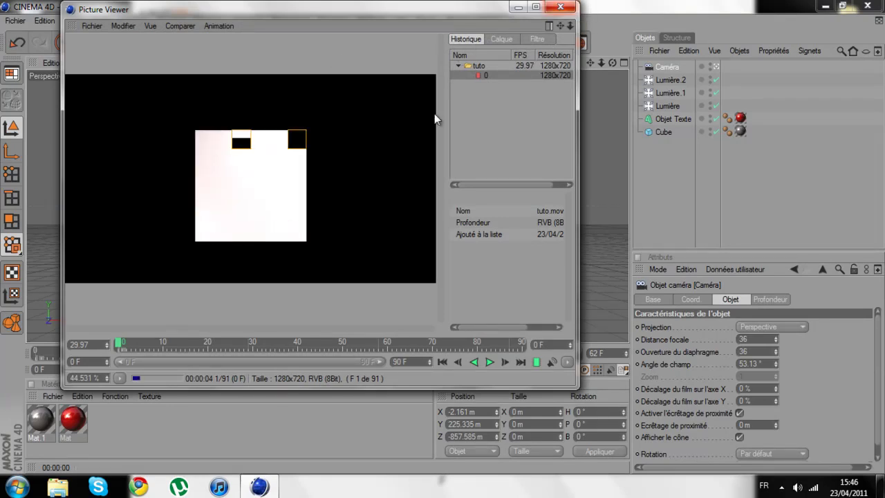
left_click(519, 8)
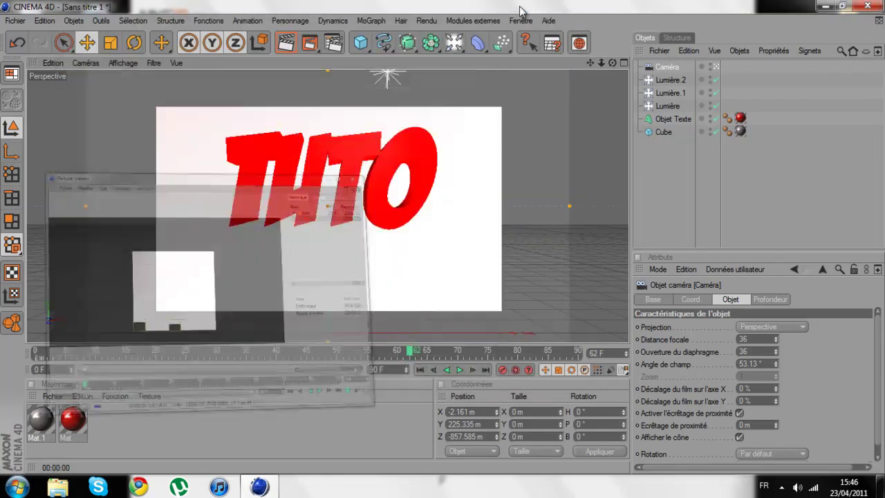